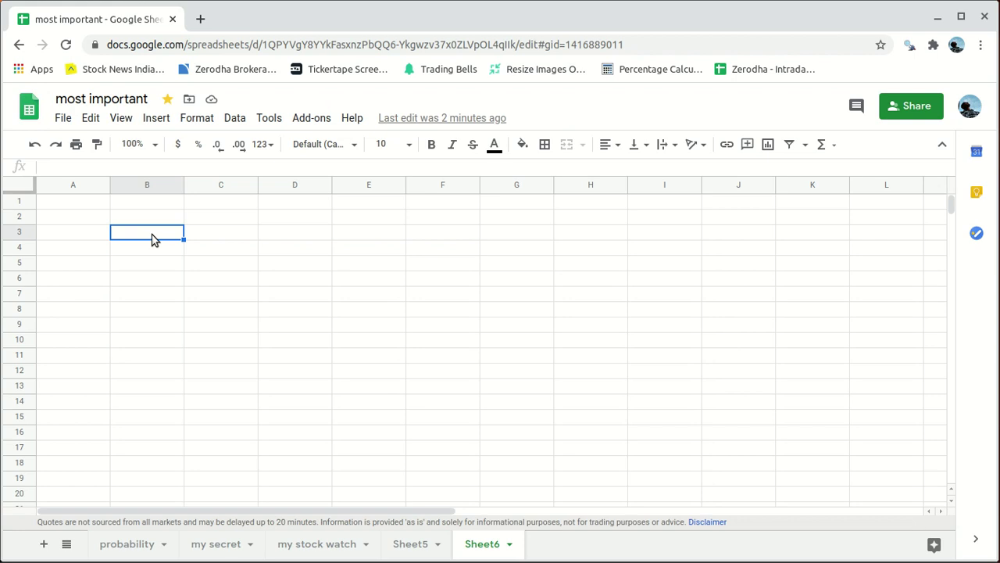
Step: Paste the copied GOOGLEFINANCE formula into cell B3 and reselect B3 to check it
{"action": "right_click", "coordinate": [154, 240]}
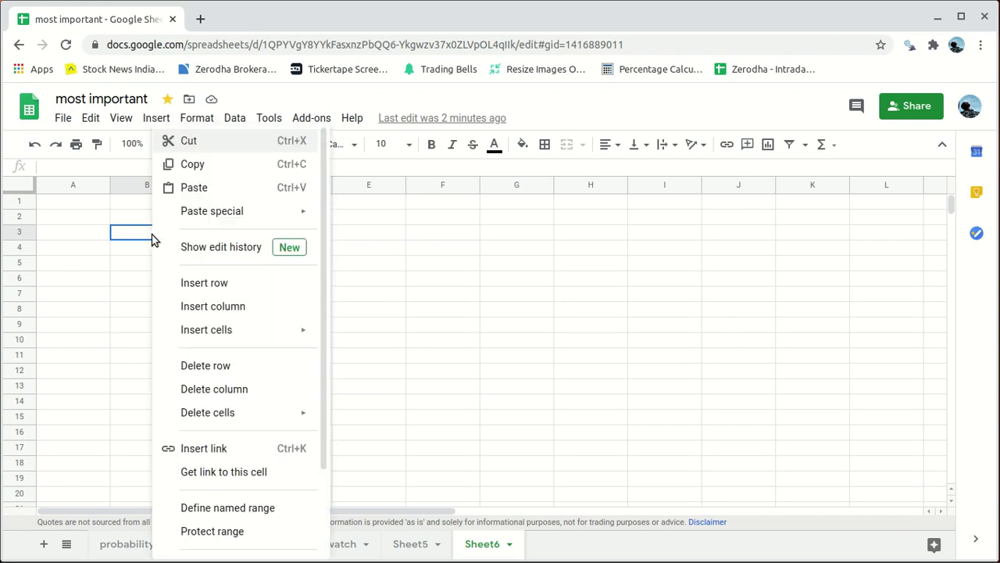
{"action": "left_click", "coordinate": [195, 192]}
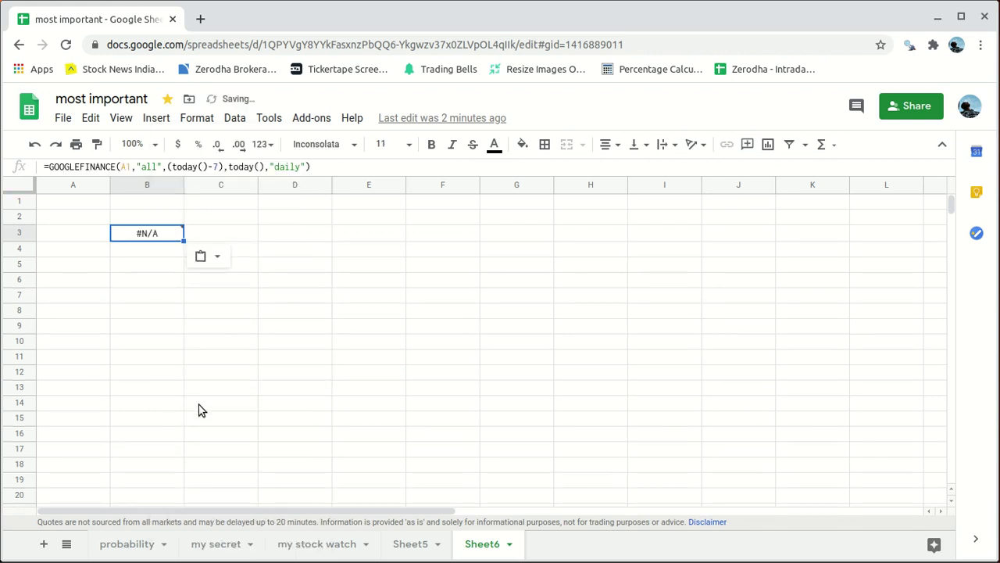
{"action": "left_click", "coordinate": [245, 235]}
{"action": "left_click", "coordinate": [160, 227]}
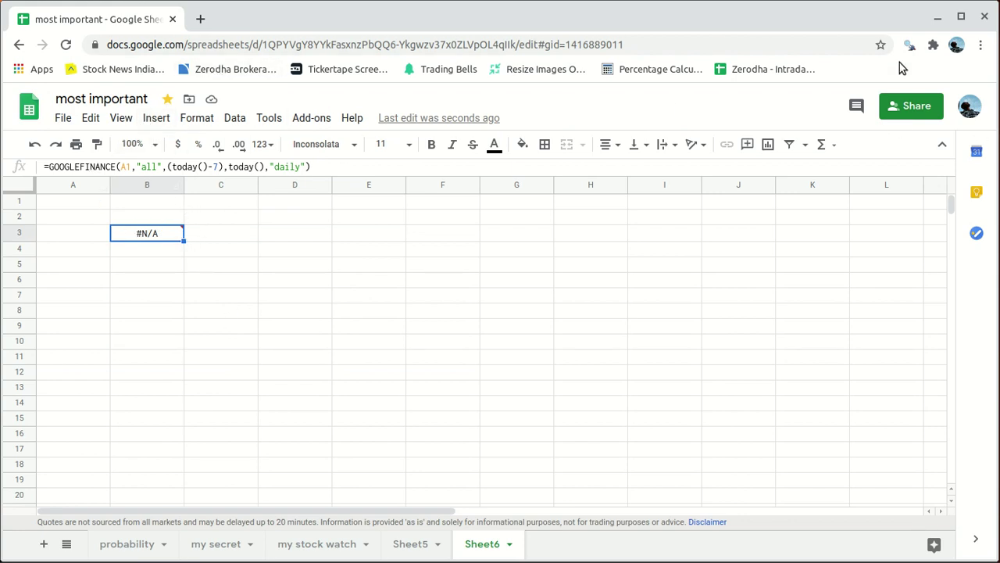
{"action": "left_click", "coordinate": [981, 46]}
{"action": "left_click", "coordinate": [933, 180]}
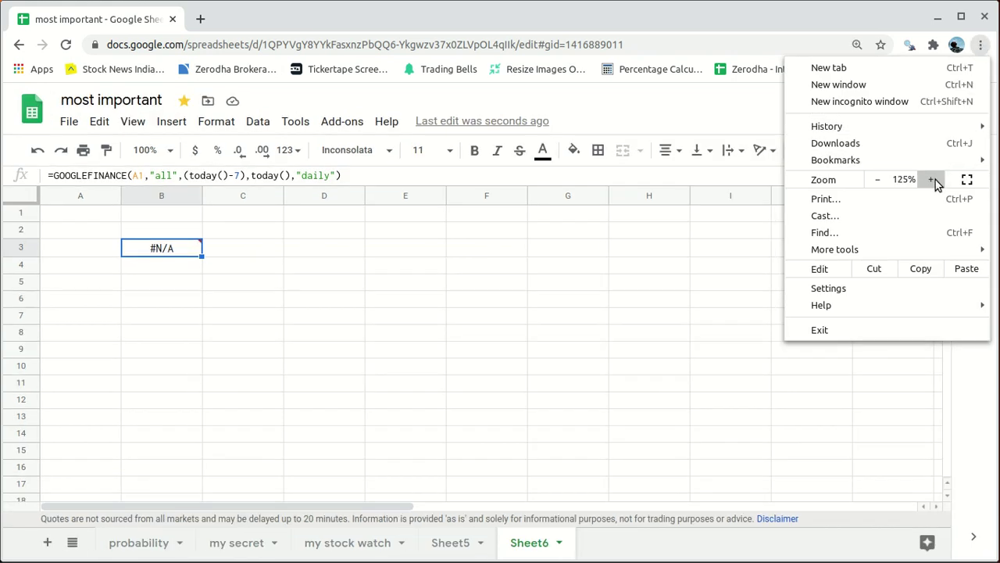
{"action": "left_click", "coordinate": [935, 179]}
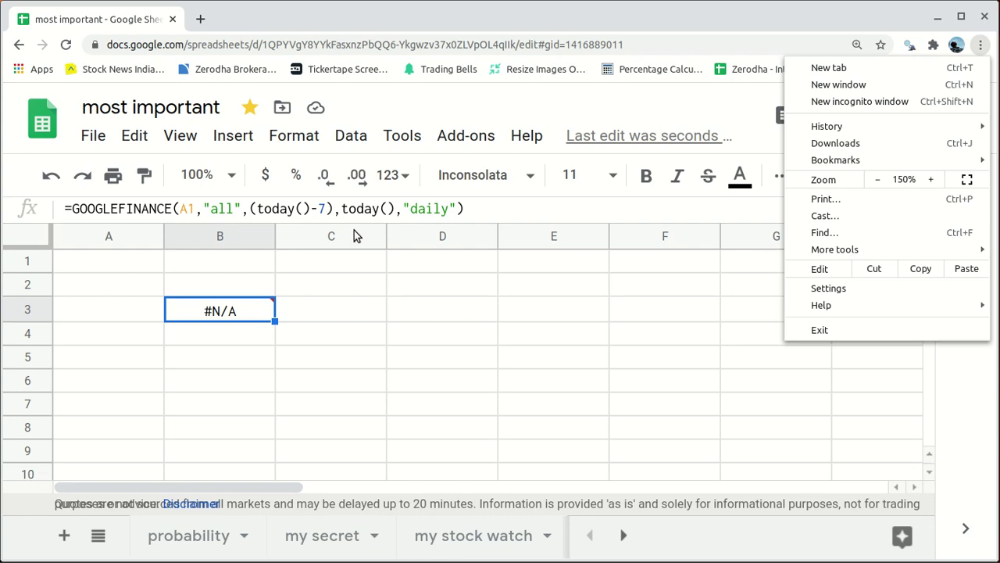
{"action": "left_click", "coordinate": [875, 181]}
{"action": "left_click", "coordinate": [875, 181]}
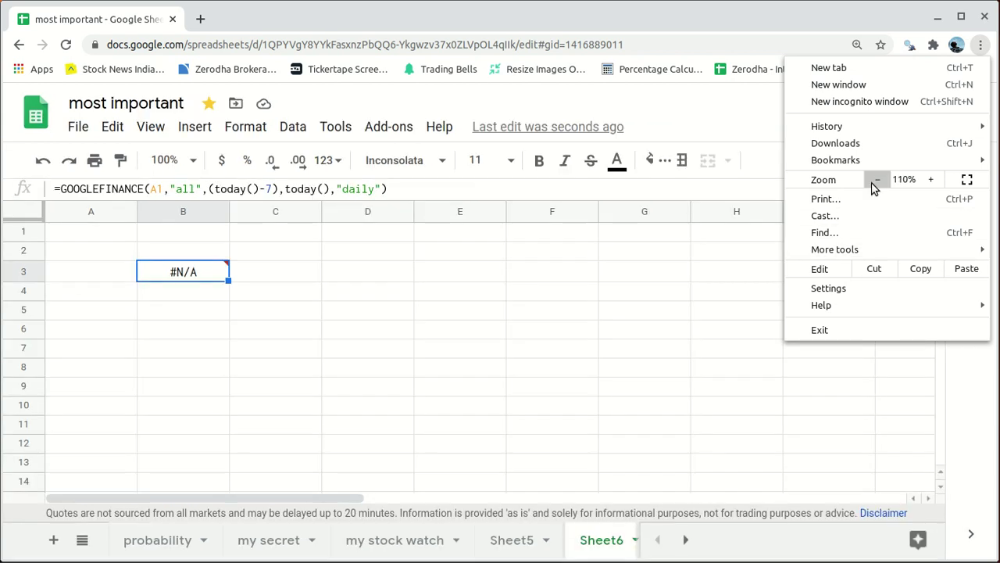
{"action": "left_click", "coordinate": [874, 188]}
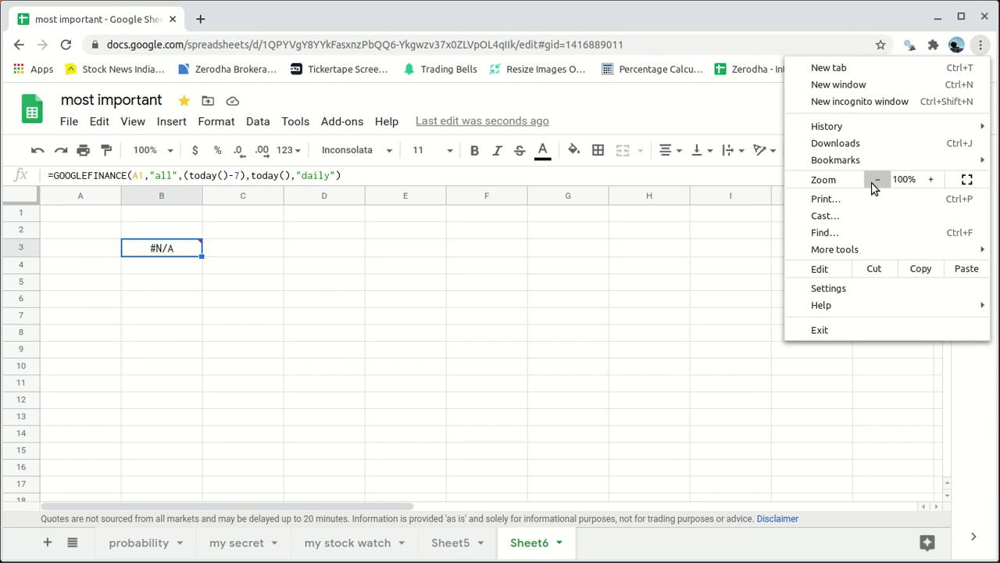
{"action": "left_click", "coordinate": [152, 221]}
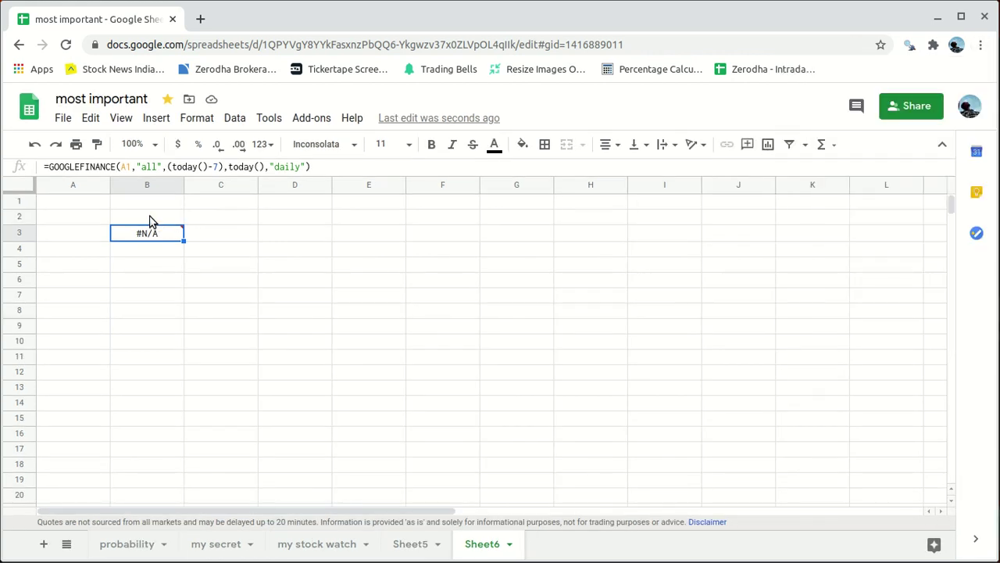
Step: Enter the ticker nse:infy in cell A3
{"action": "left_click", "coordinate": [67, 237]}
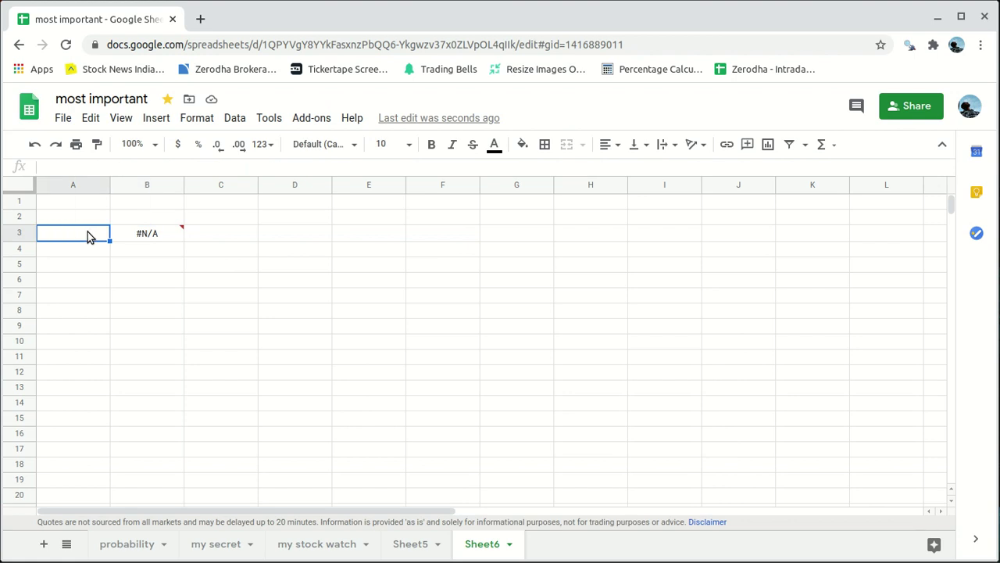
{"action": "type", "text": "nse:"}
{"action": "type", "text": "infy"}
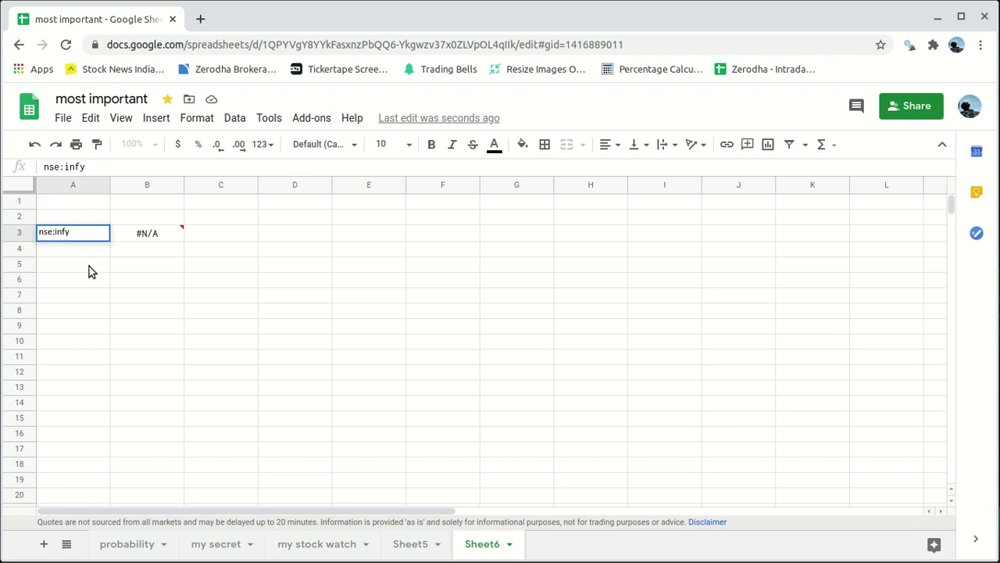
{"action": "left_click", "coordinate": [88, 265]}
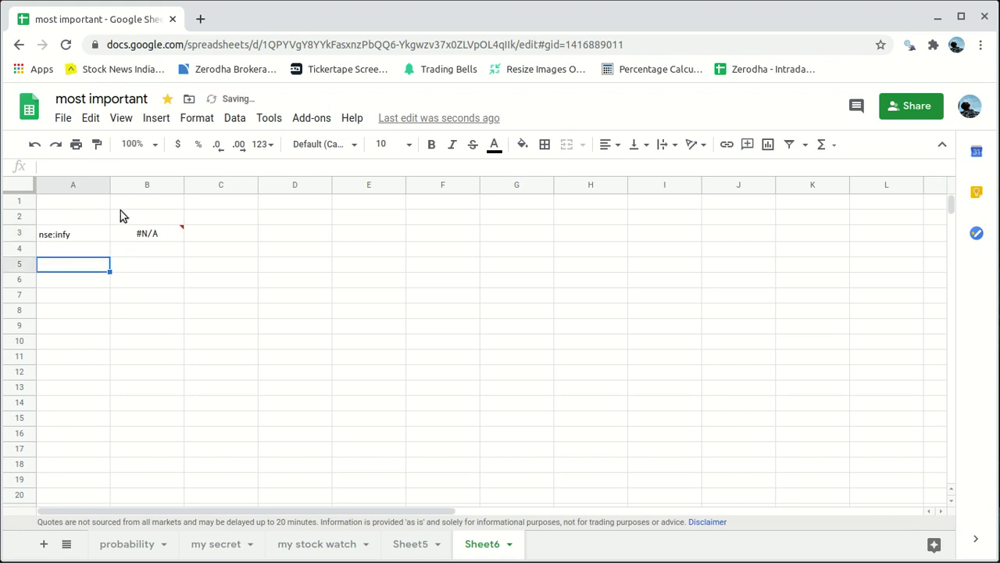
Step: Change the B3 GOOGLEFINANCE formula's reference from A1 to A3
{"action": "left_click", "coordinate": [145, 235]}
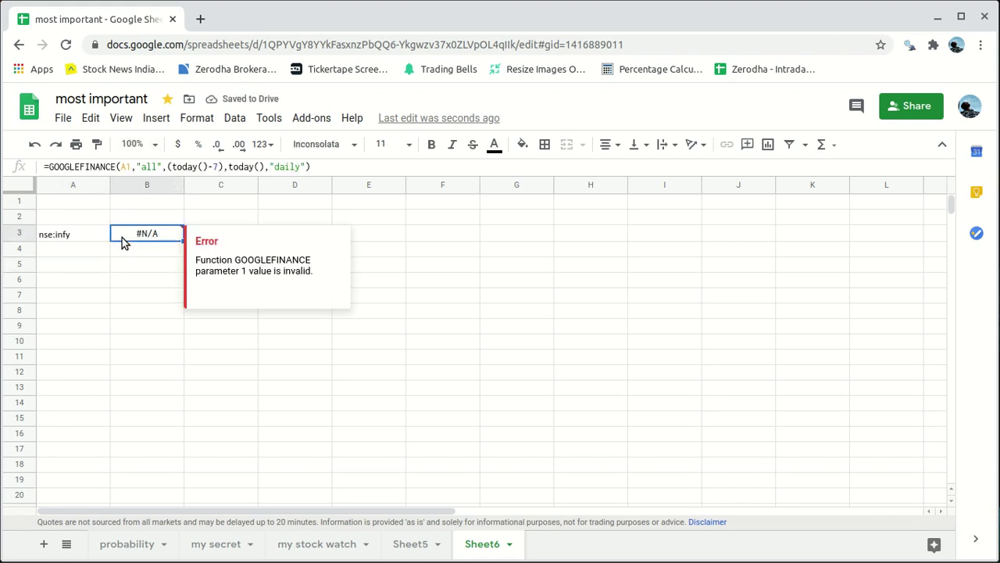
{"action": "left_click", "coordinate": [62, 236]}
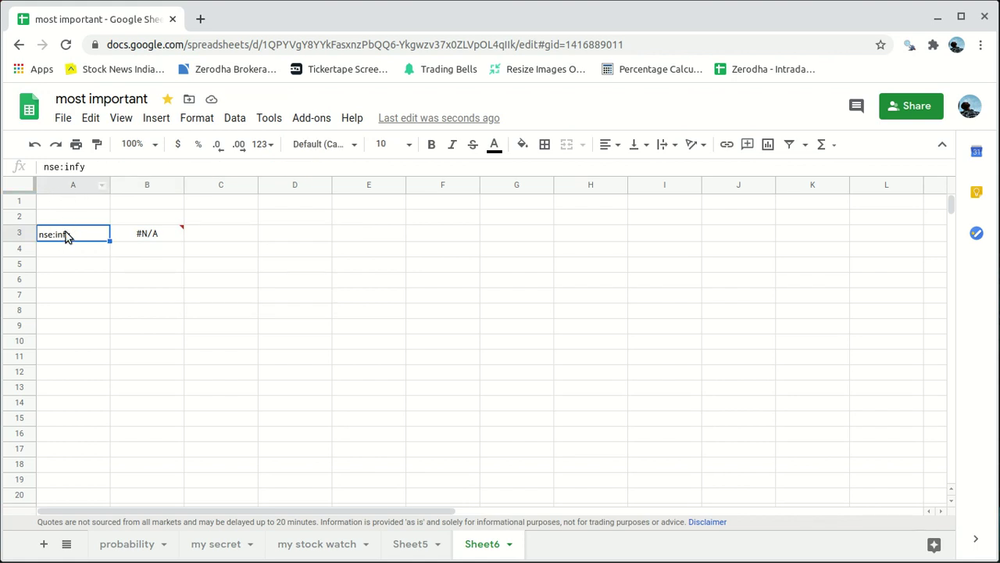
{"action": "left_click", "coordinate": [143, 239]}
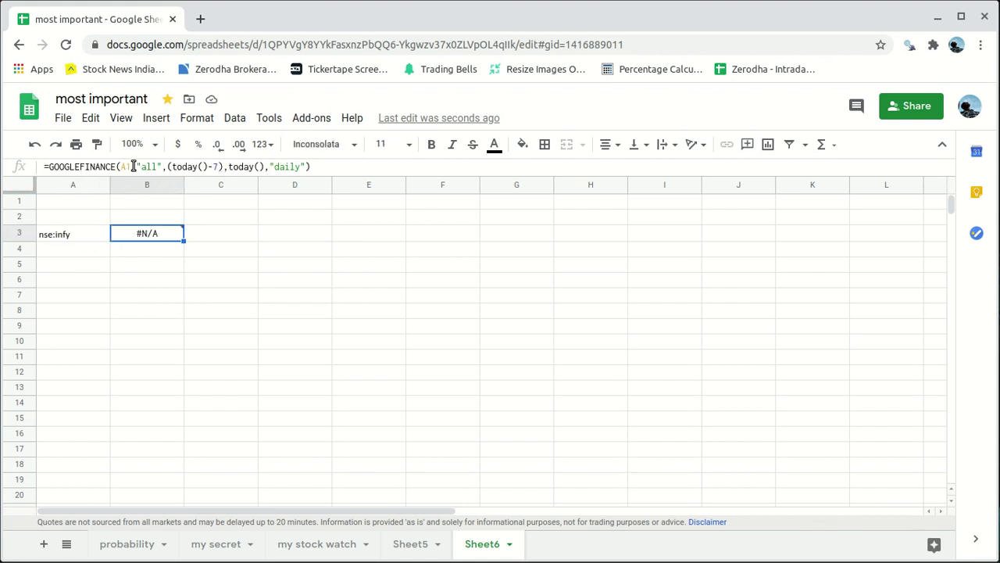
{"action": "left_click", "coordinate": [133, 166]}
{"action": "key", "text": "BackSpace"}
{"action": "key", "text": "BackSpace"}
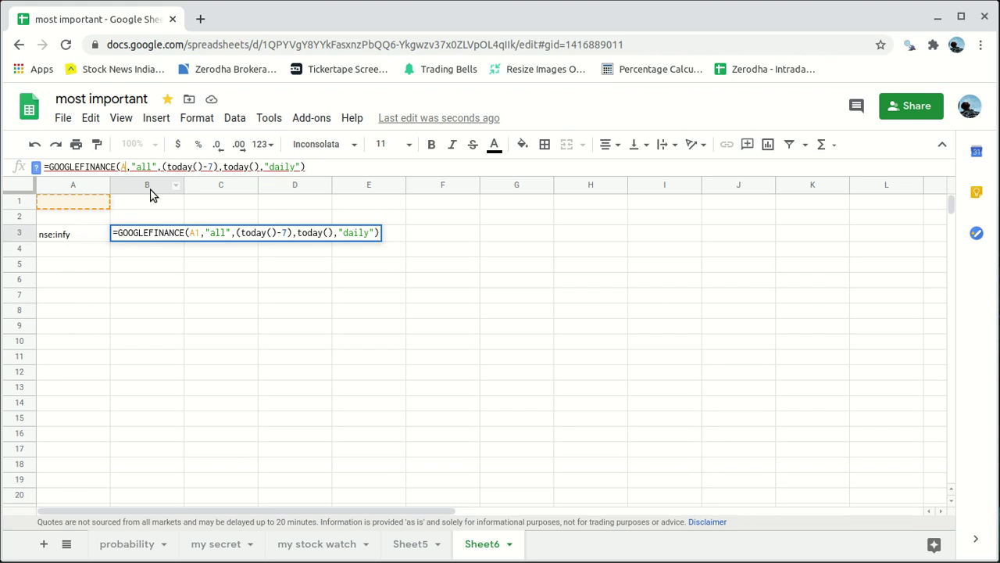
{"action": "type", "text": "A3"}
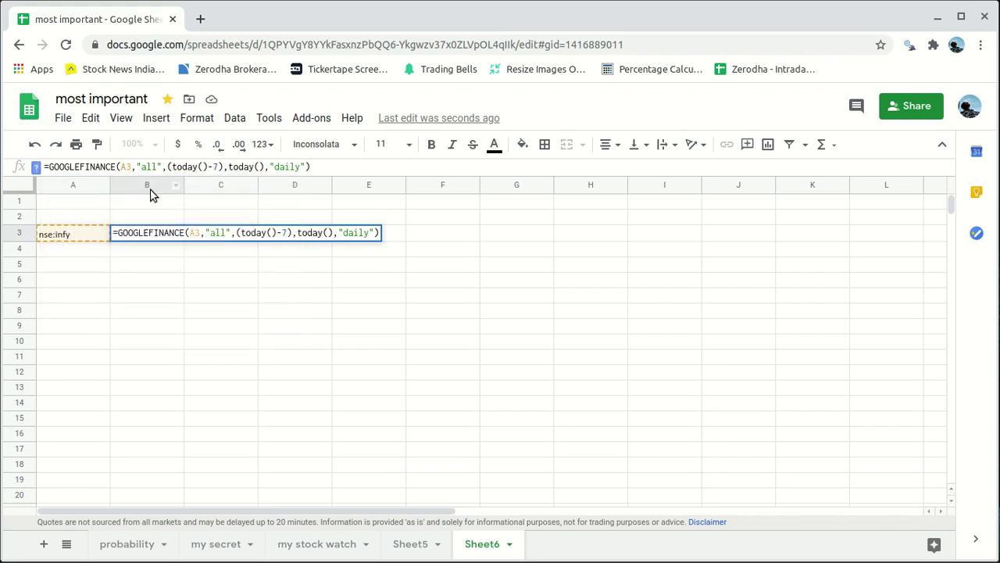
{"action": "key", "text": "Return"}
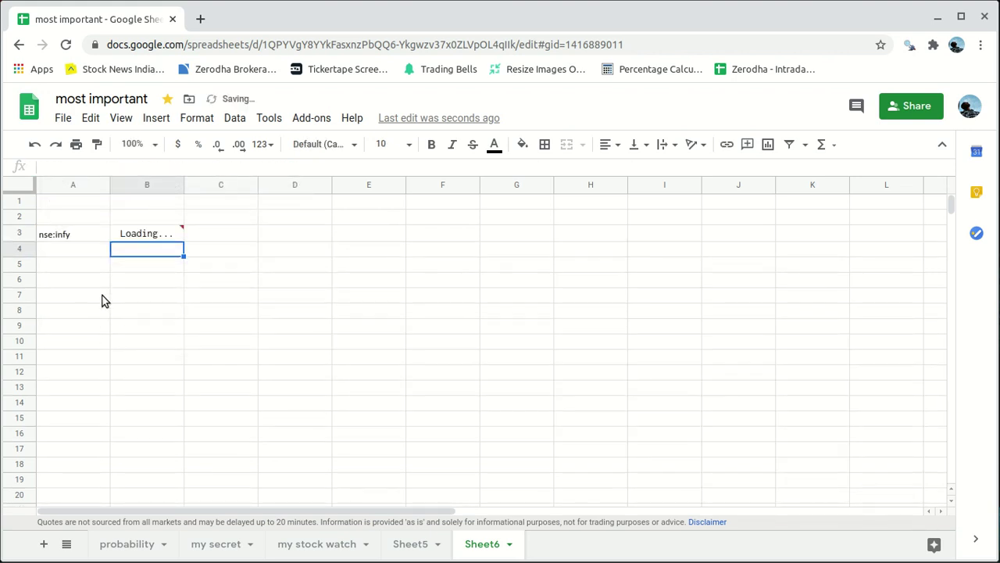
Step: Auto-fit column B so the nse:infy dates 9/14–9/18/2020 display fully
{"action": "left_click", "coordinate": [54, 237]}
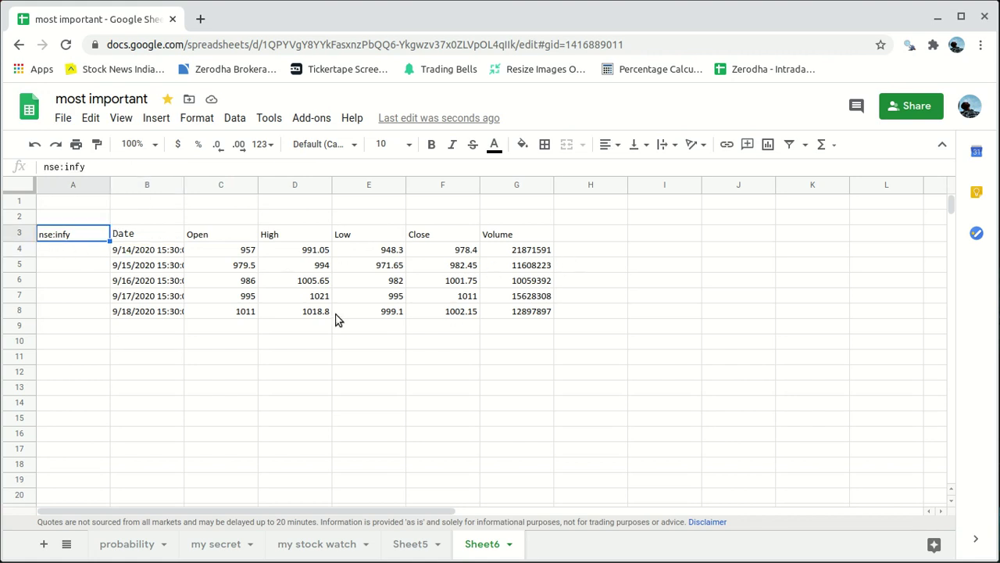
{"action": "double_click", "coordinate": [180, 183]}
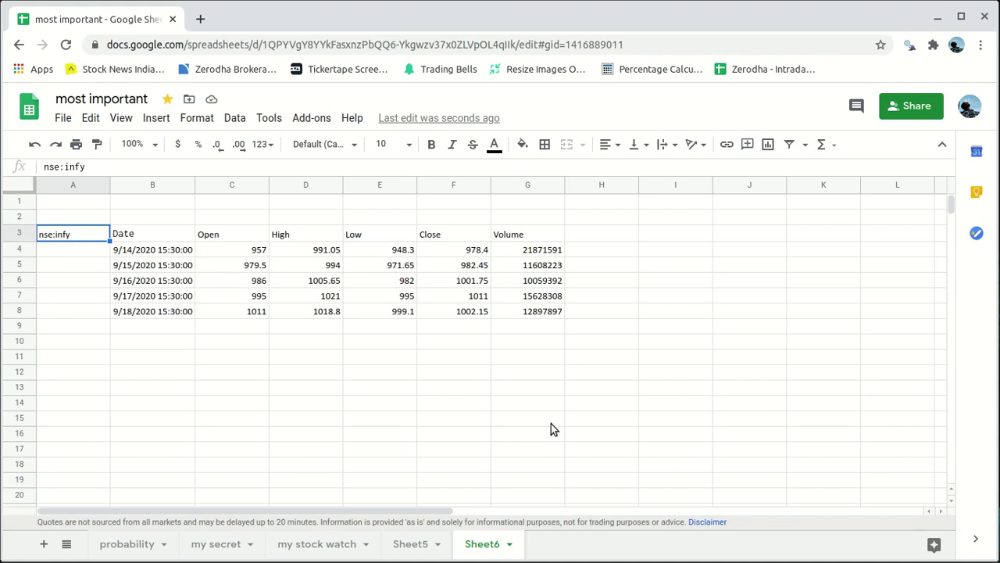
{"action": "left_click", "coordinate": [628, 239]}
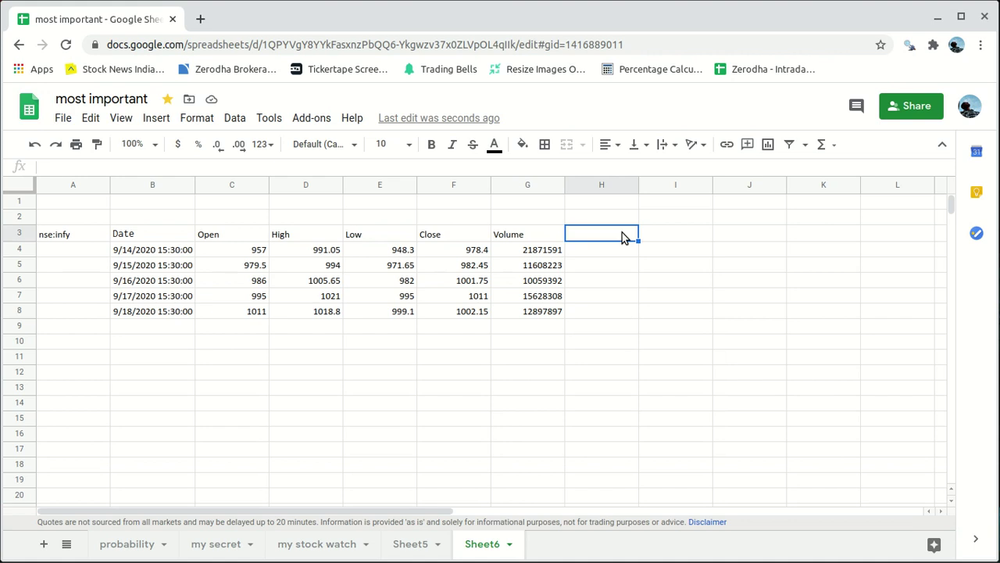
{"action": "type", "text": "close%"}
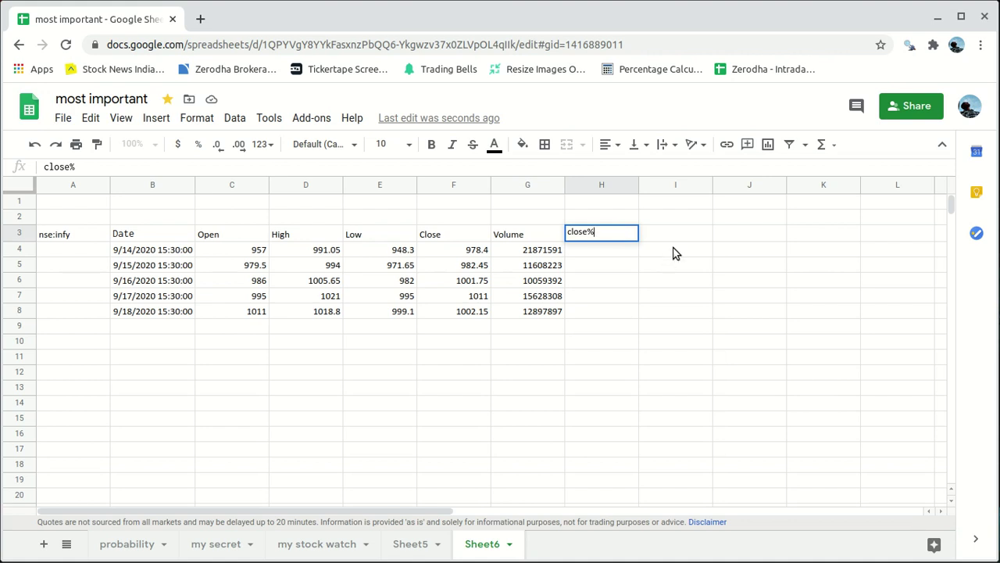
{"action": "left_click", "coordinate": [694, 237]}
{"action": "type", "text": "volume"}
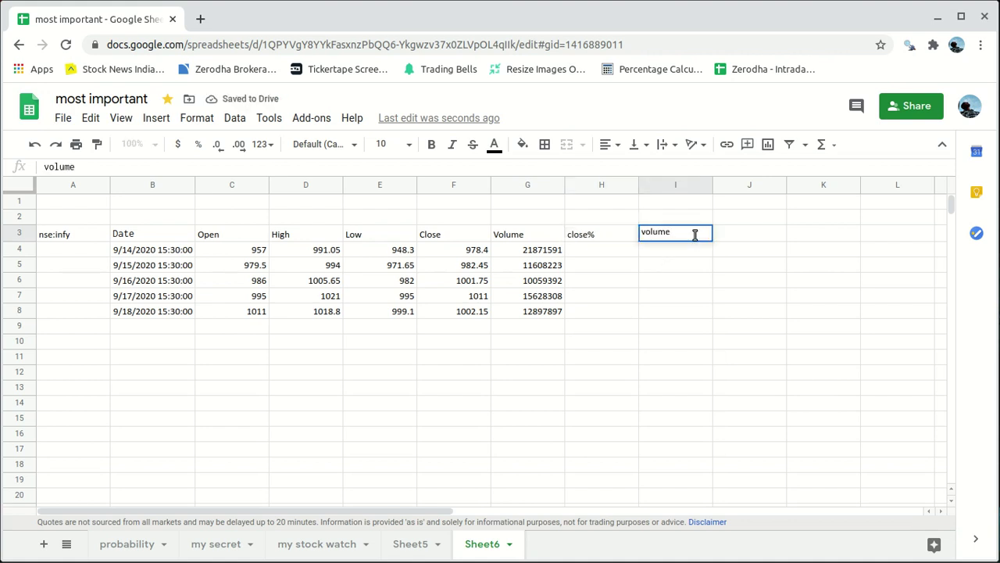
{"action": "left_click", "coordinate": [617, 254]}
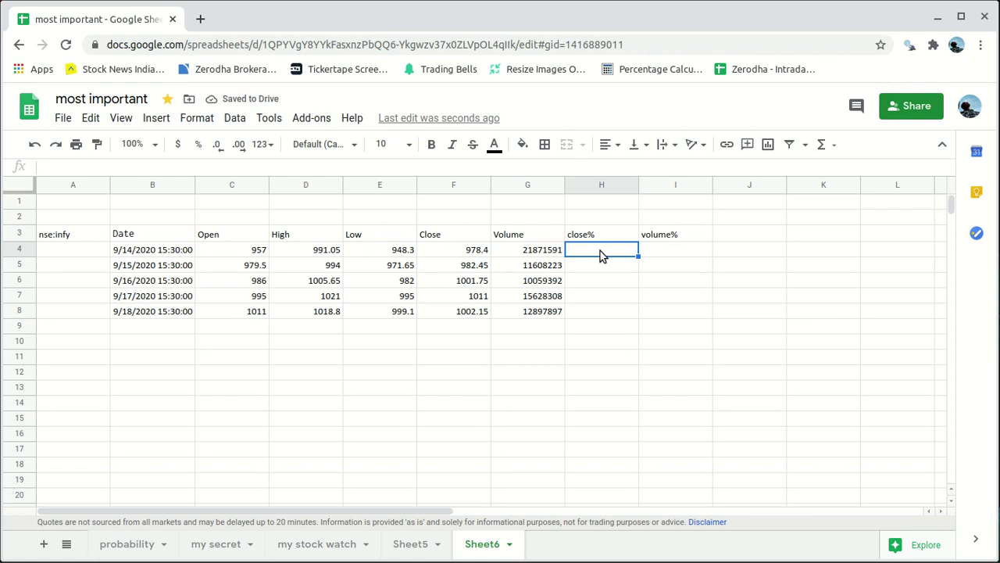
{"action": "left_click", "coordinate": [469, 256]}
{"action": "left_click", "coordinate": [467, 270]}
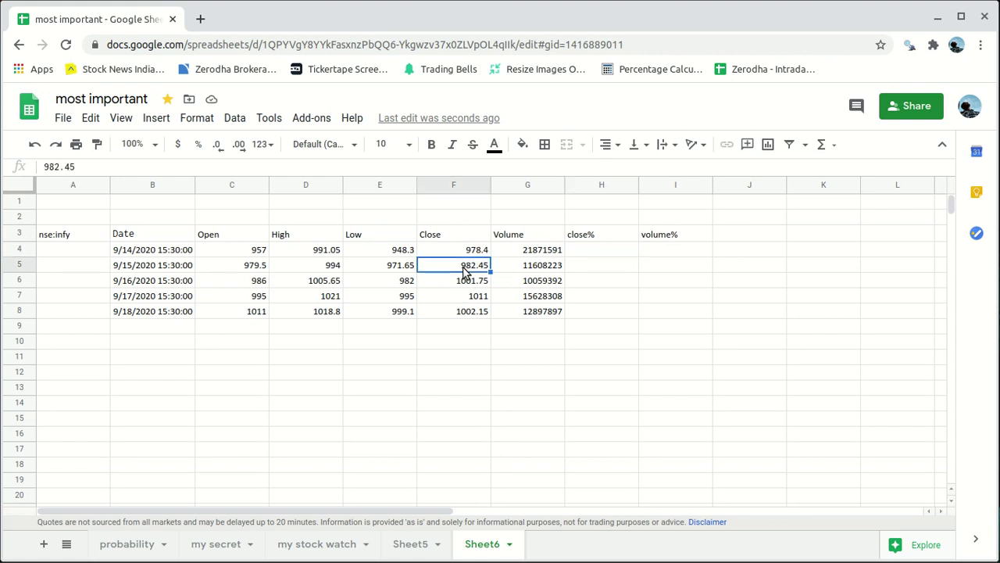
{"action": "left_click", "coordinate": [470, 257]}
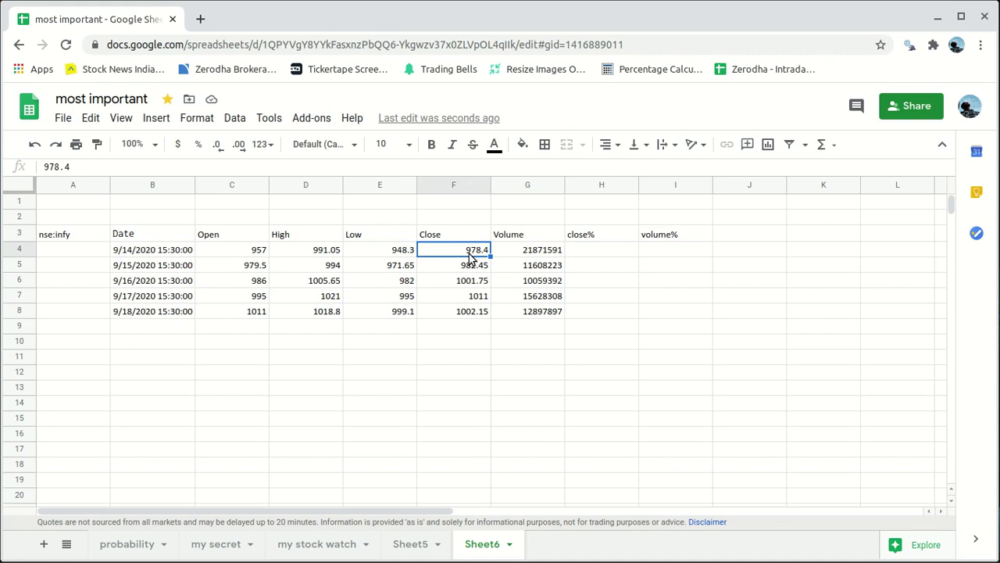
{"action": "left_click", "coordinate": [603, 271]}
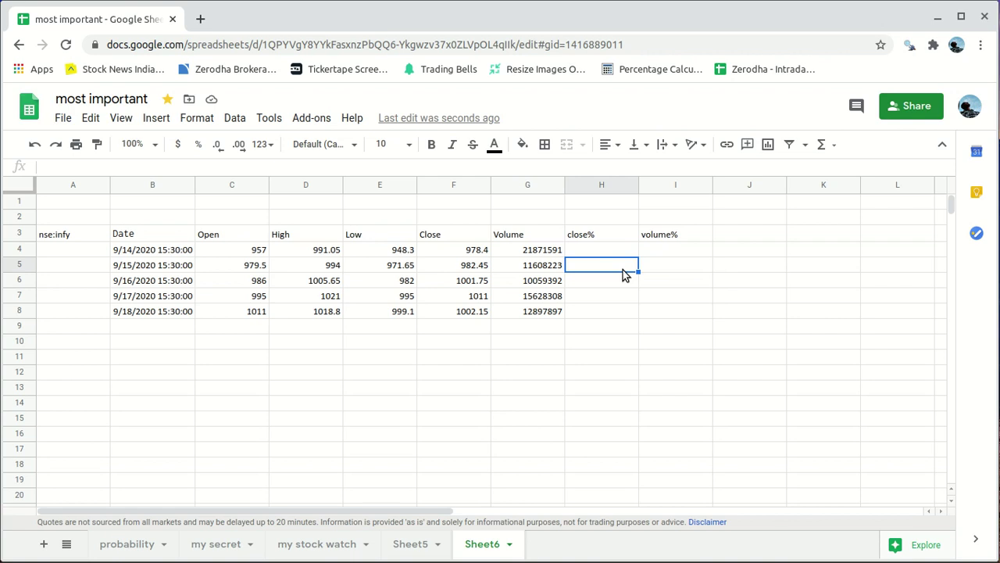
Step: Enter =(F5-F4)/F4 in H5 for the daily close change
{"action": "type", "text": "=("}
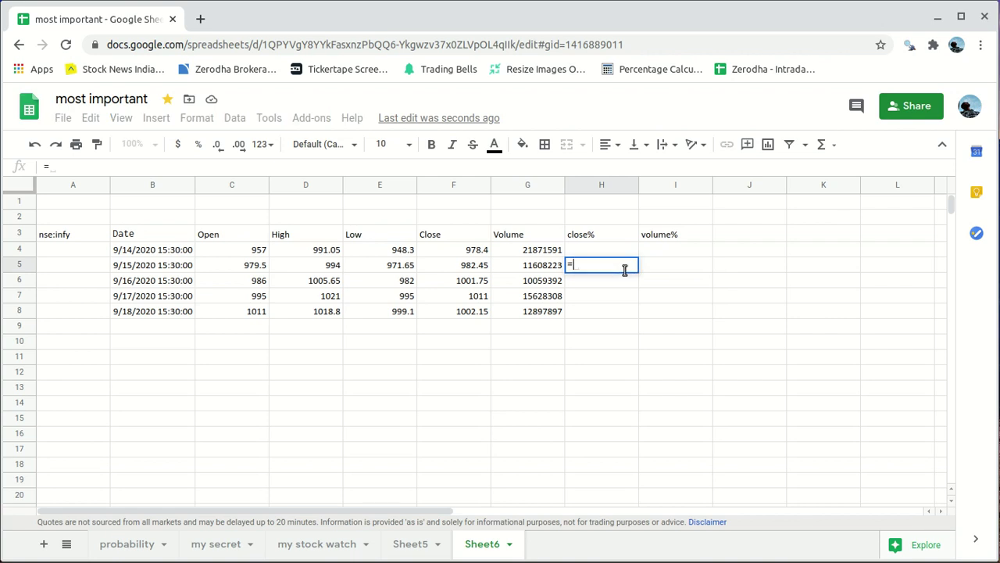
{"action": "left_click", "coordinate": [481, 266]}
{"action": "type", "text": "-"}
{"action": "left_click", "coordinate": [477, 252]}
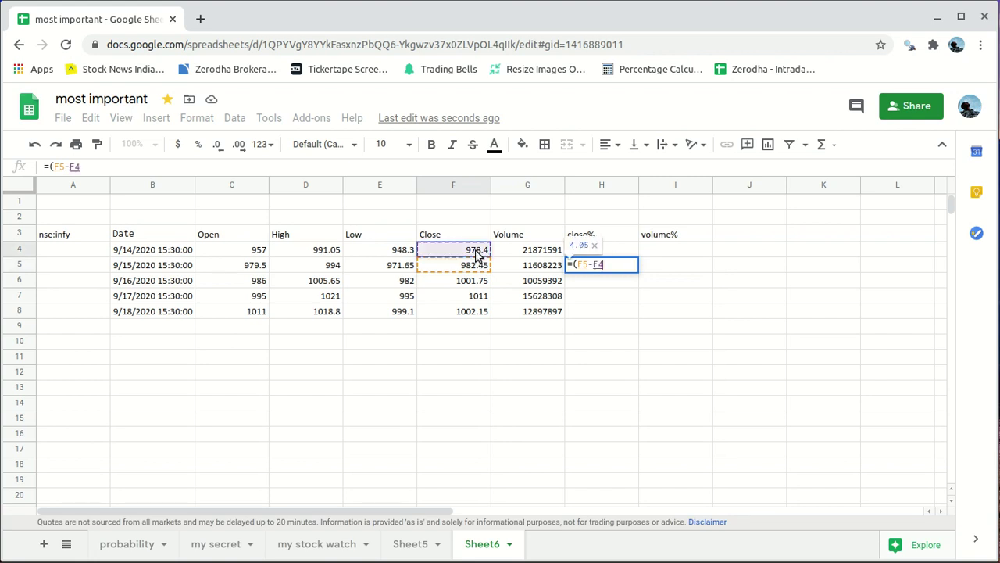
{"action": "type", "text": ")"}
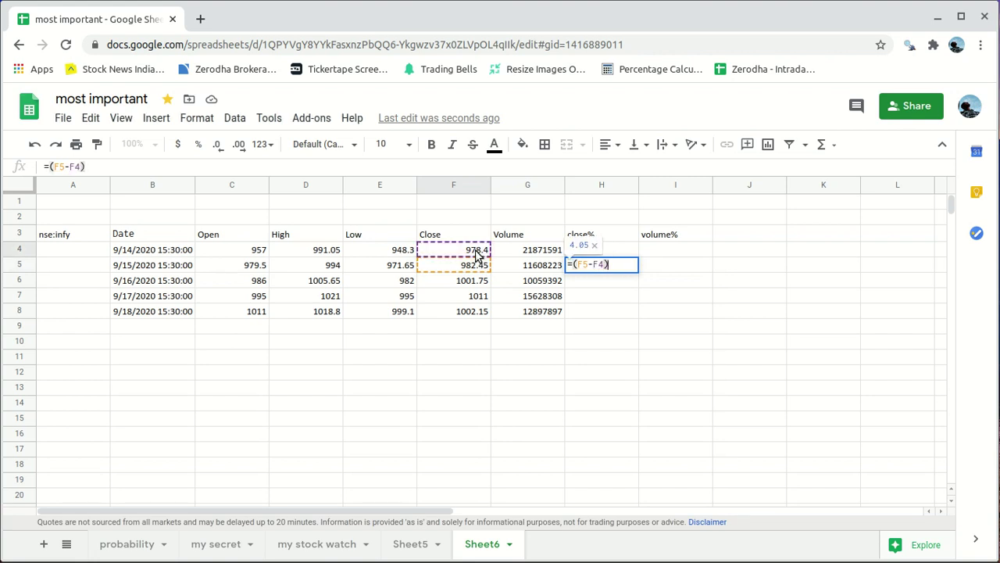
{"action": "type", "text": "/"}
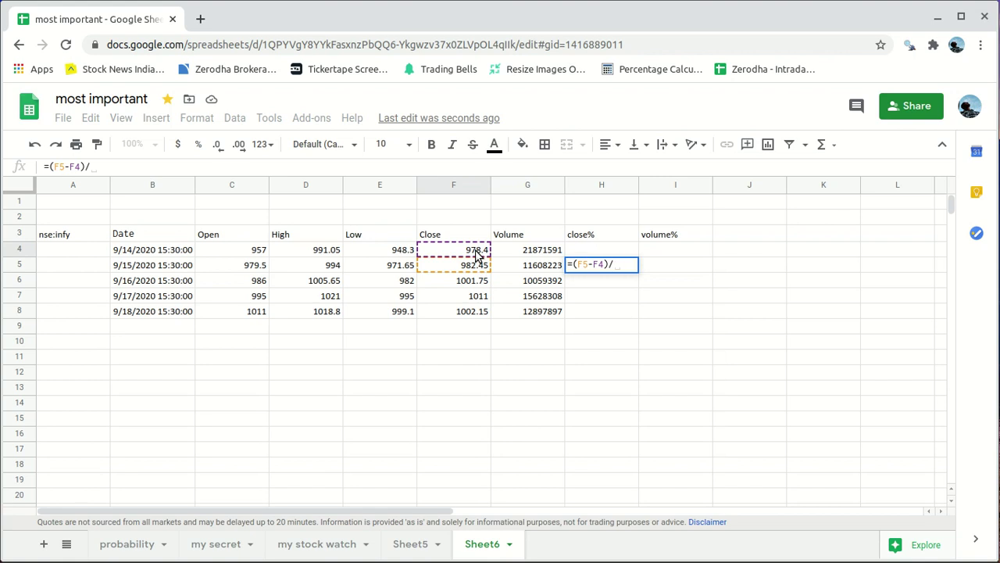
{"action": "left_click", "coordinate": [476, 252]}
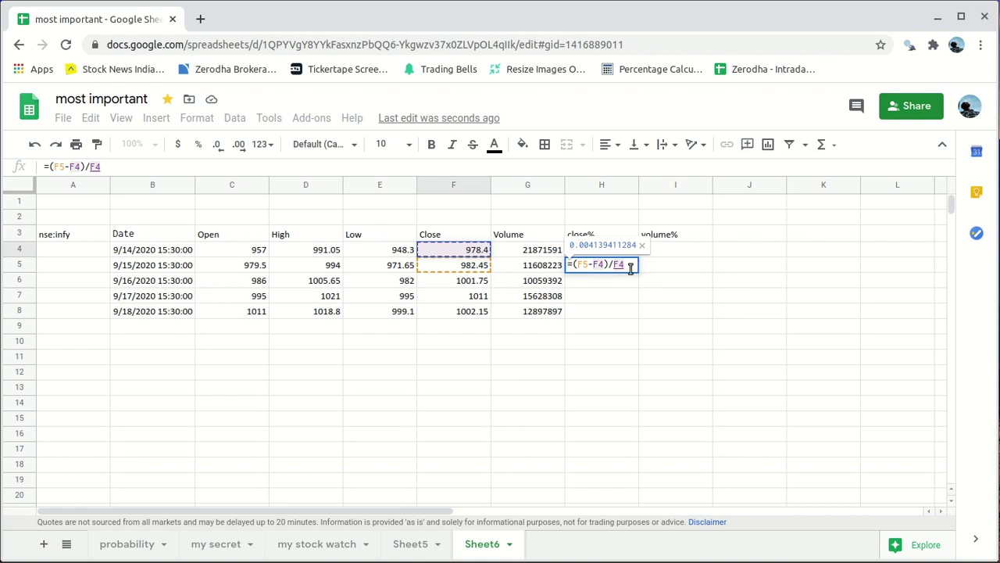
{"action": "key", "text": "Return"}
Step: Format H5 as a percentage and fill it down to H8 (0.41%, 1.96%, 0.92%, -0.88%)
{"action": "left_click", "coordinate": [604, 269]}
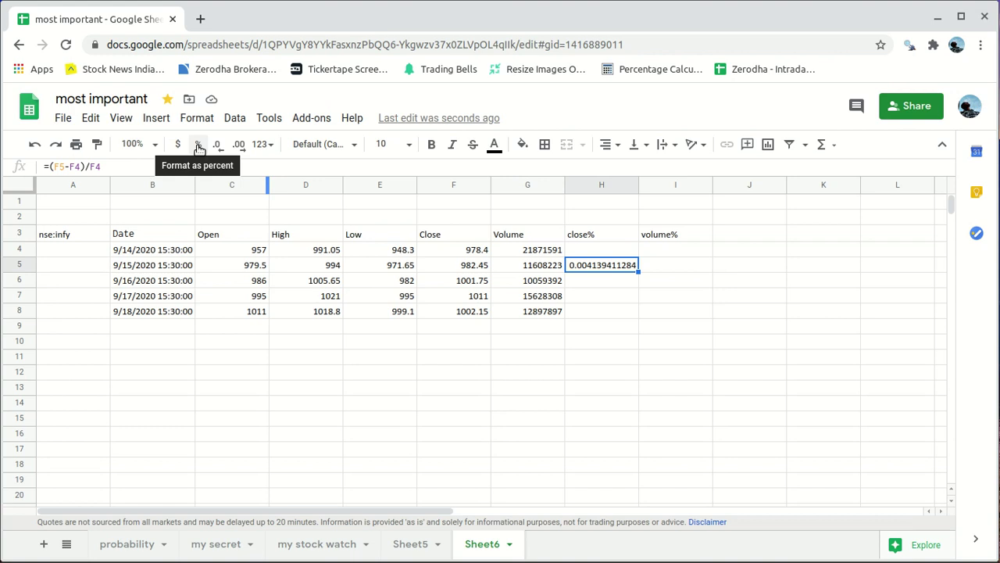
{"action": "left_click", "coordinate": [199, 148]}
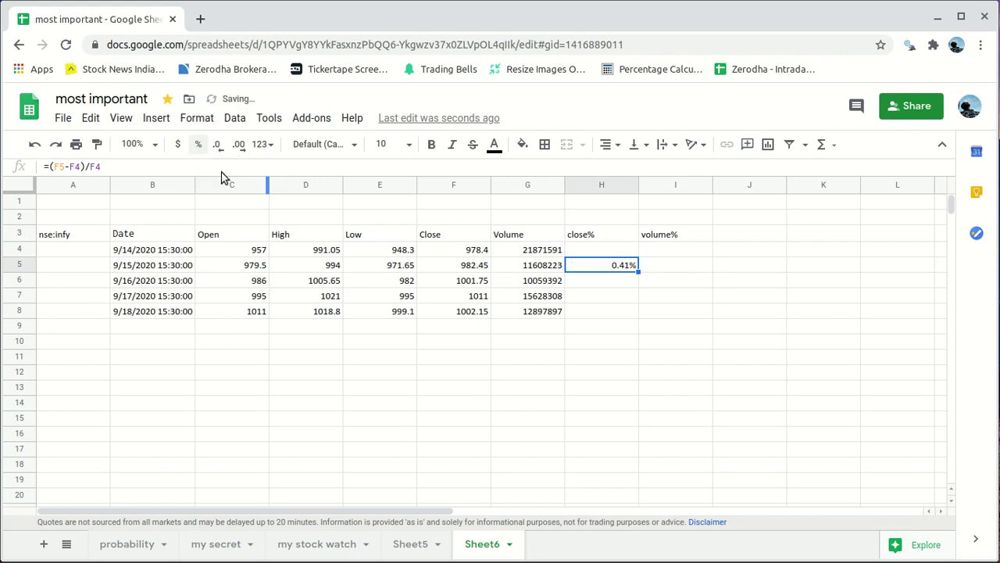
{"action": "left_click", "coordinate": [621, 282]}
{"action": "left_click", "coordinate": [621, 268]}
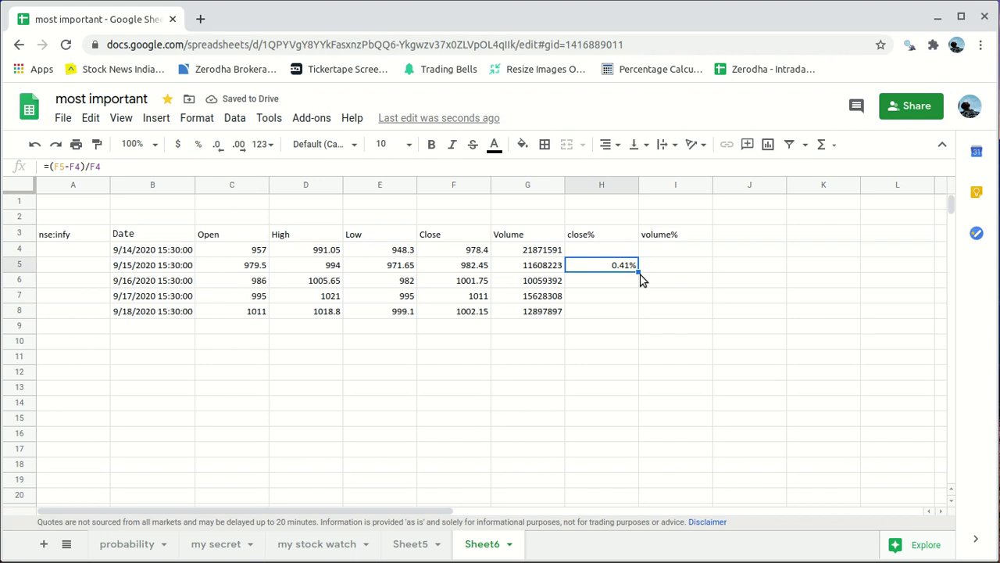
{"action": "left_click_drag", "start_coordinate": [638, 269], "coordinate": [631, 316]}
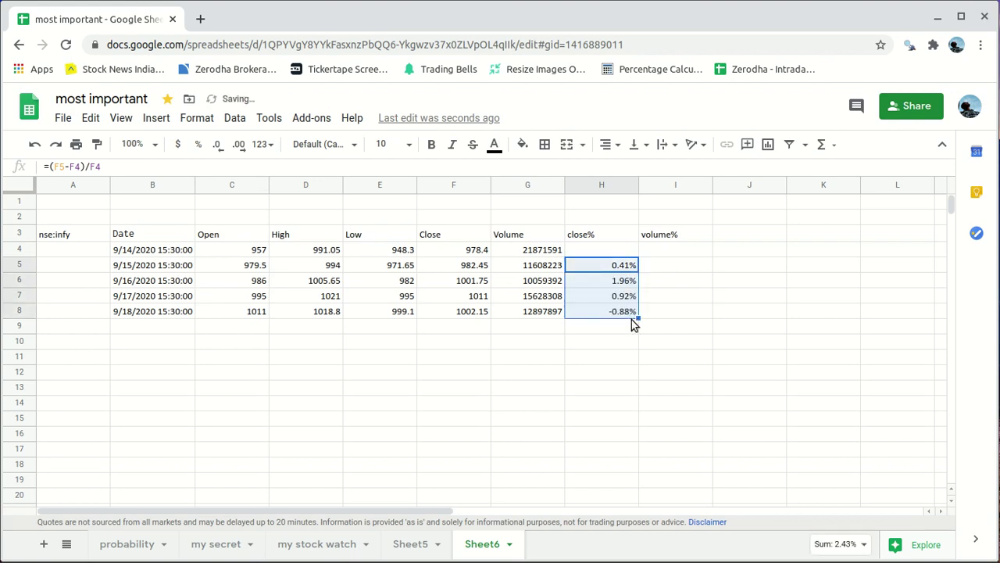
{"action": "left_click", "coordinate": [589, 352]}
{"action": "left_click", "coordinate": [688, 265]}
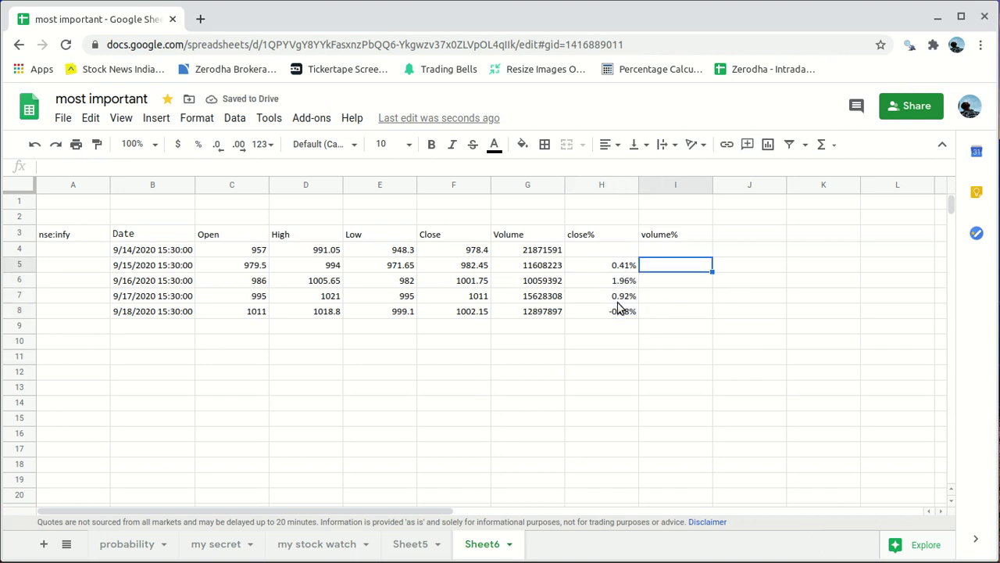
{"action": "left_click", "coordinate": [615, 268]}
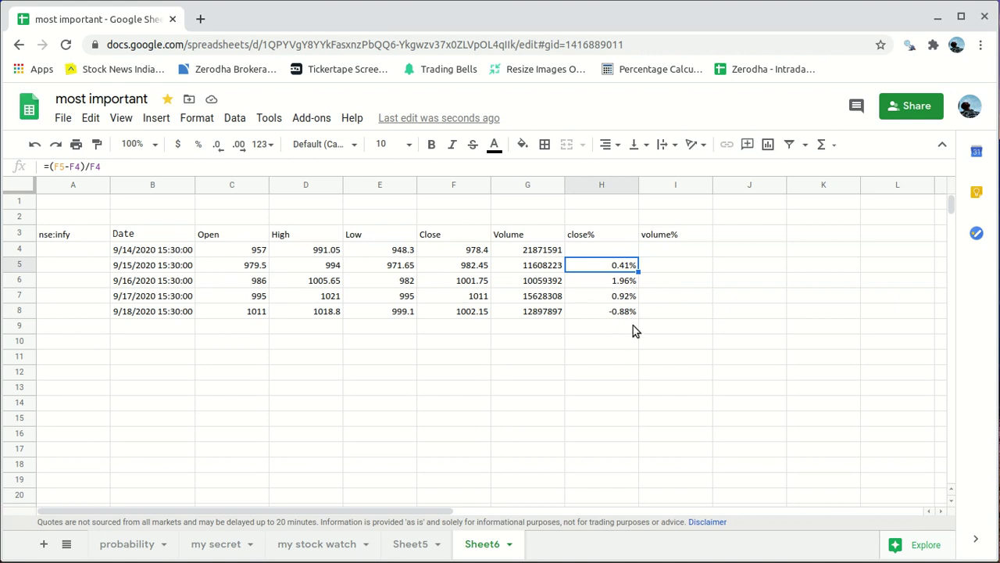
{"action": "left_click", "coordinate": [684, 267]}
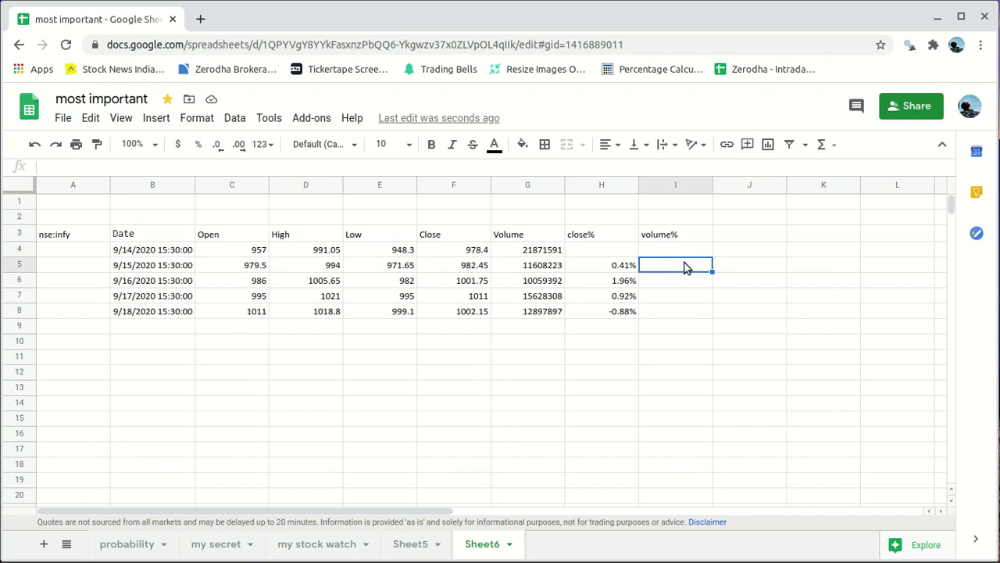
Step: Build the volume% formula =(G5-G4)/G4 in I5 by clicking G5 and G4
{"action": "type", "text": "=("}
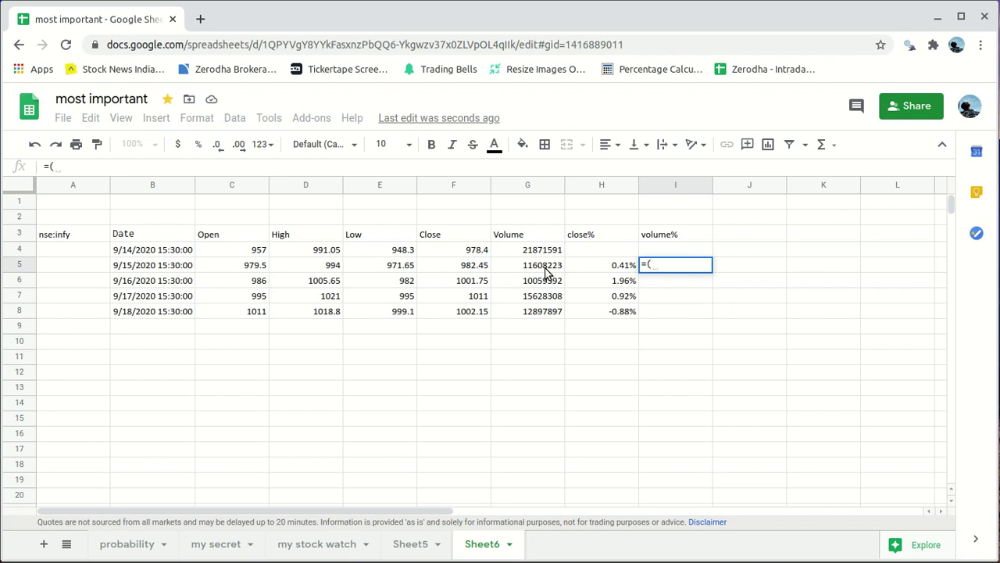
{"action": "left_click", "coordinate": [545, 270]}
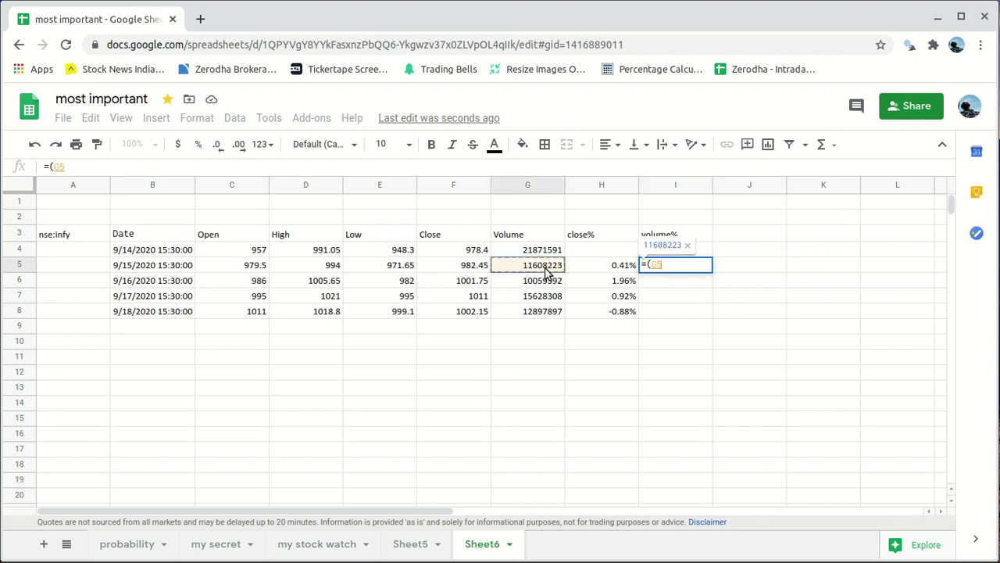
{"action": "type", "text": "-"}
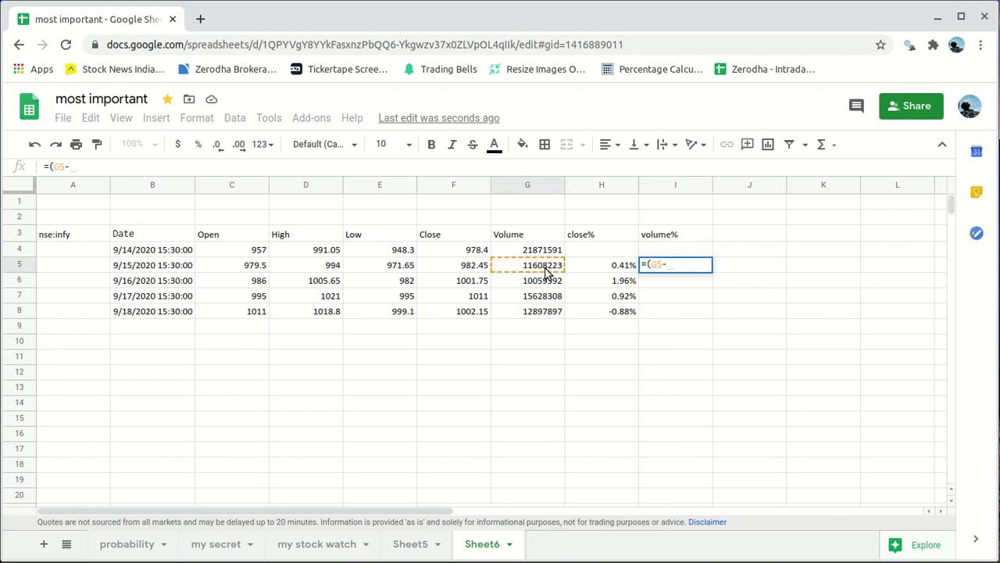
{"action": "left_click", "coordinate": [552, 255]}
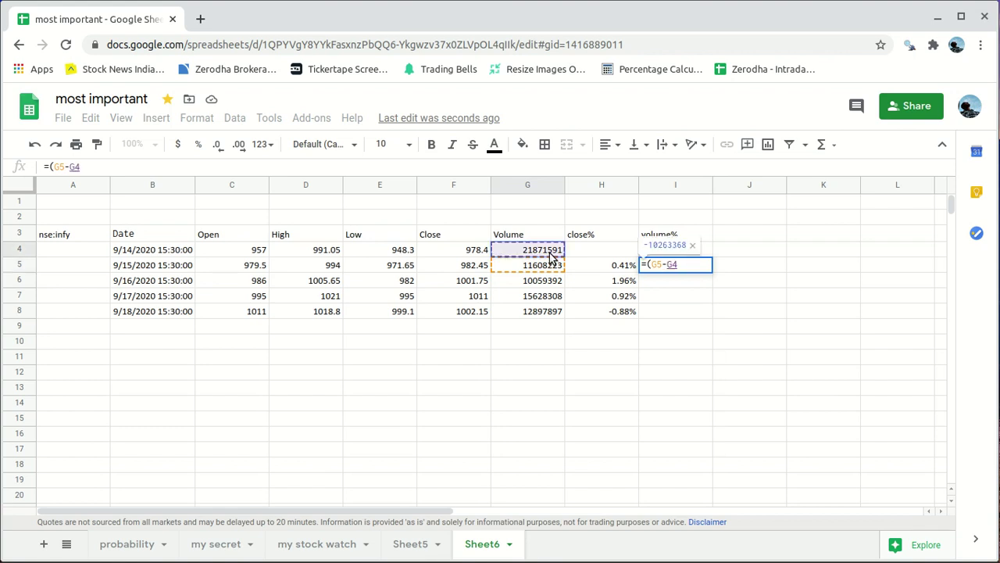
{"action": "type", "text": ")/"}
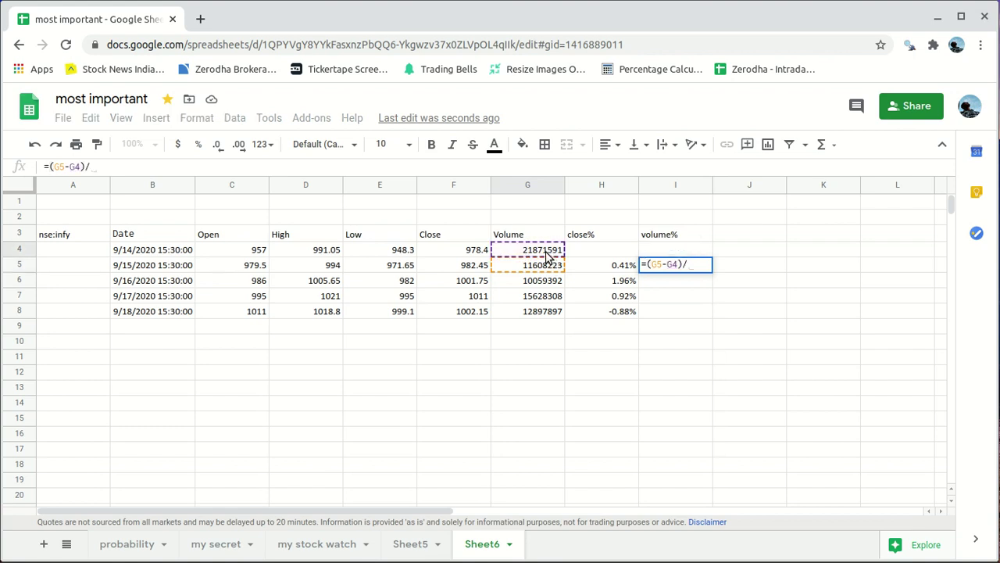
{"action": "left_click", "coordinate": [547, 250]}
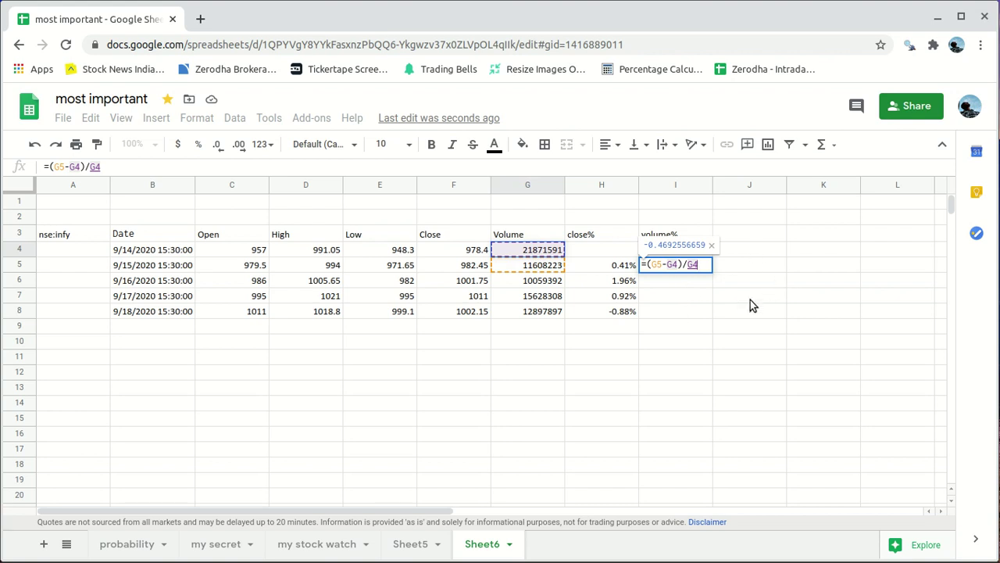
Step: Zoom the browser page to 150% and scroll the sheet horizontally to view the table
{"action": "left_click", "coordinate": [980, 45]}
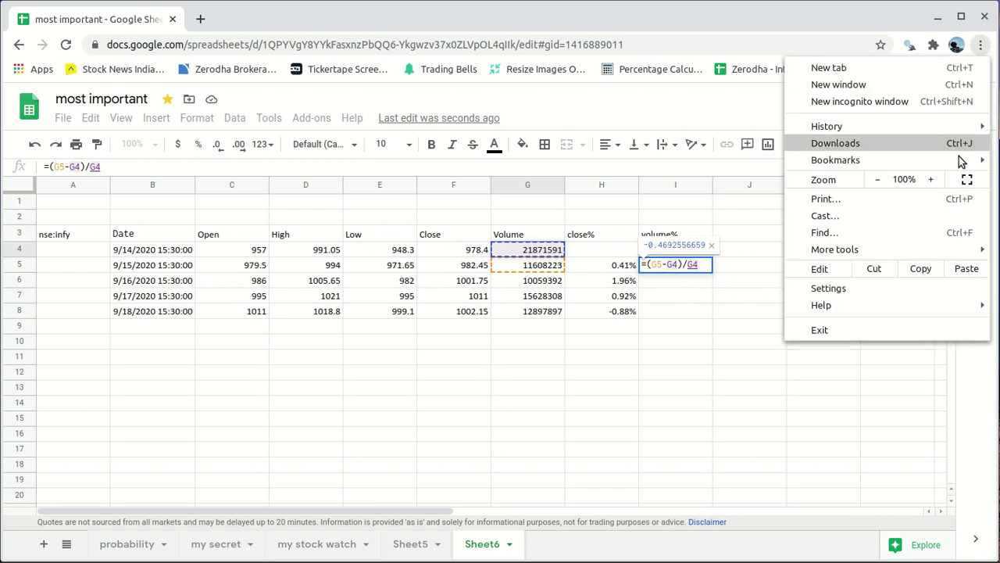
{"action": "left_click", "coordinate": [938, 179]}
{"action": "left_click", "coordinate": [939, 179]}
{"action": "left_click", "coordinate": [938, 178]}
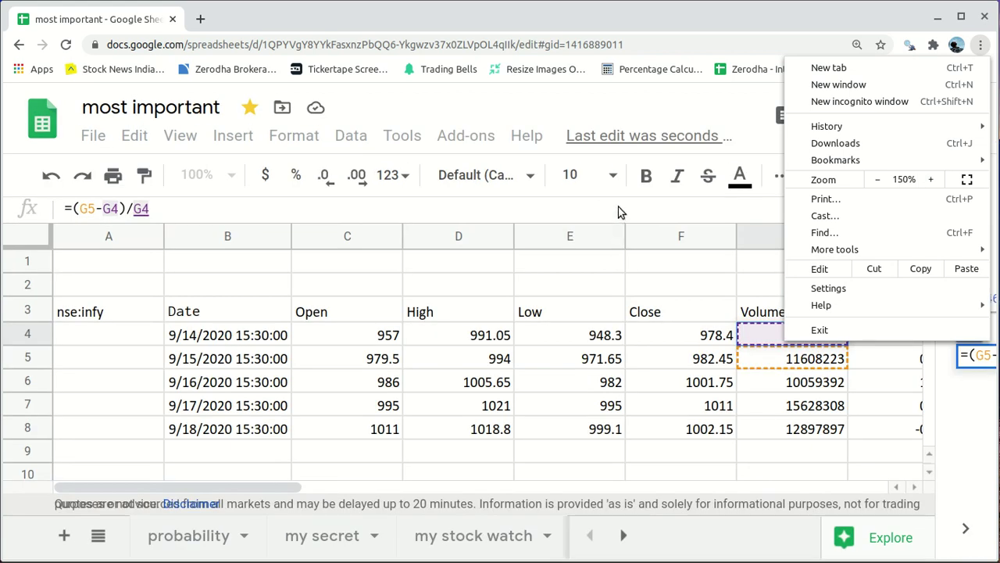
{"action": "left_click", "coordinate": [623, 213]}
{"action": "mouse_move", "coordinate": [241, 486]}
{"action": "left_mouse_down"}
{"action": "mouse_move", "coordinate": [465, 481]}
{"action": "mouse_move", "coordinate": [395, 485]}
{"action": "left_mouse_up"}
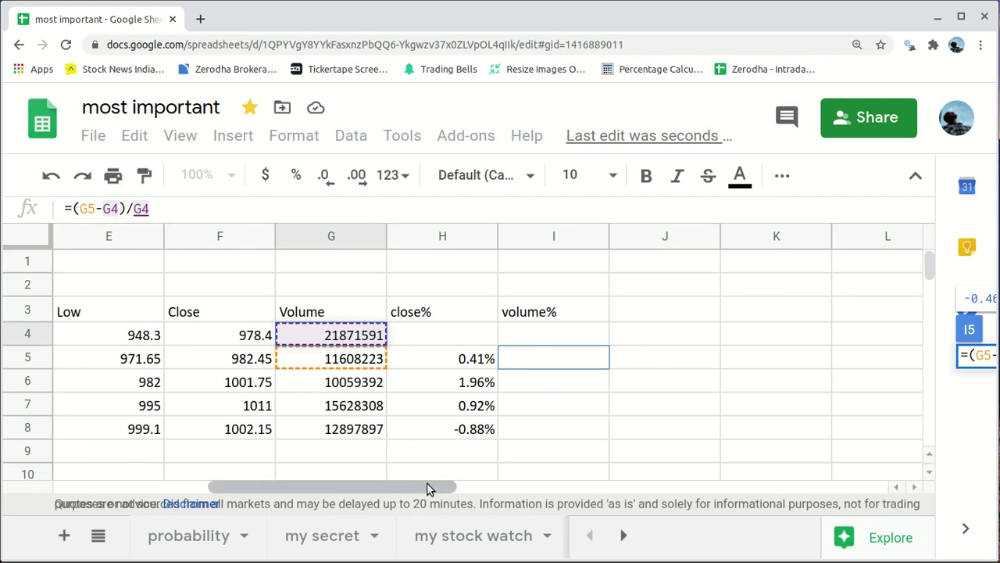
{"action": "left_click_drag", "start_coordinate": [426, 487], "coordinate": [224, 500]}
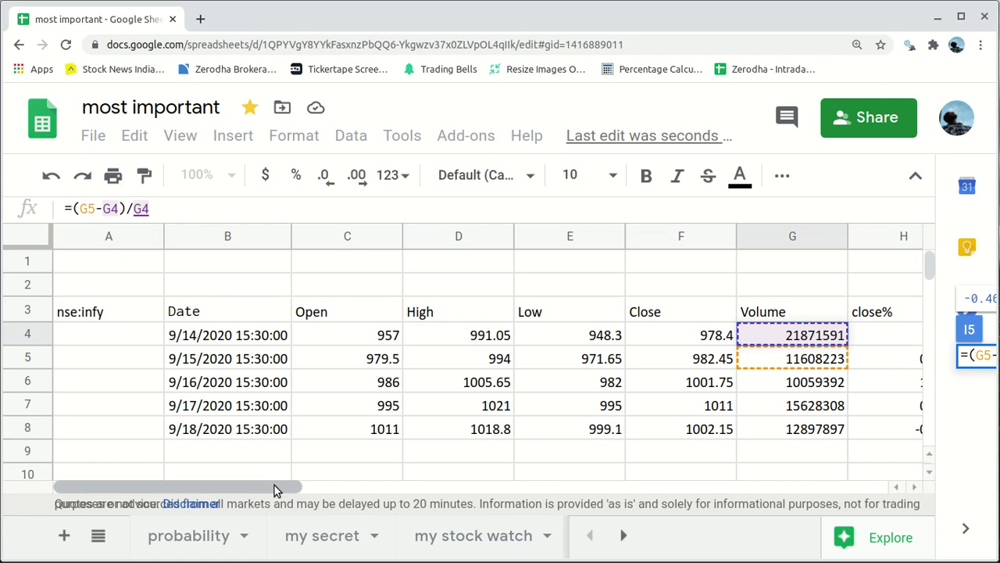
{"action": "left_click_drag", "start_coordinate": [322, 486], "coordinate": [431, 485]}
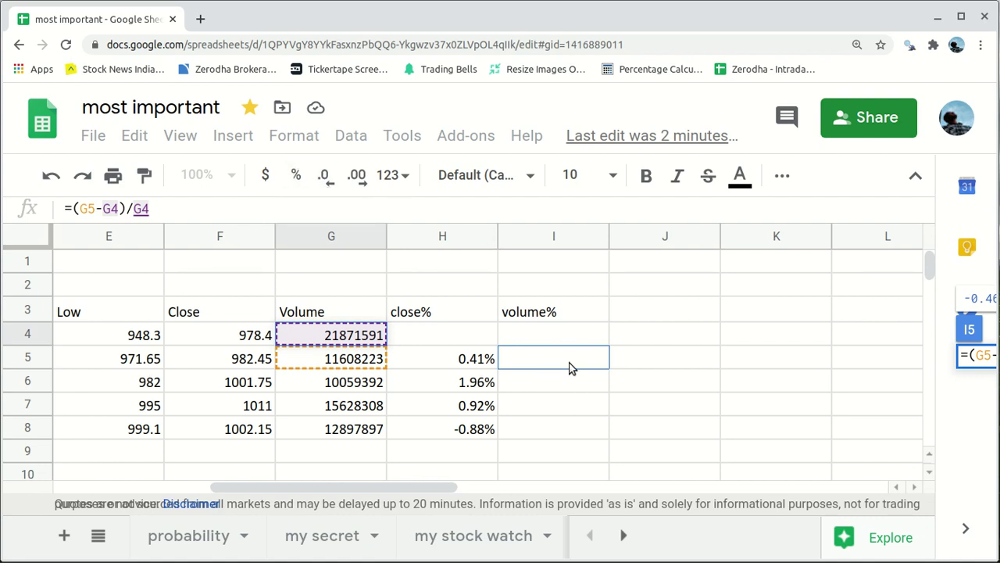
Step: Commit I5, format it as percent, and fill down to I8 (-46.93%, -13.34%, 55.36%, -17.47%)
{"action": "key", "text": "Return"}
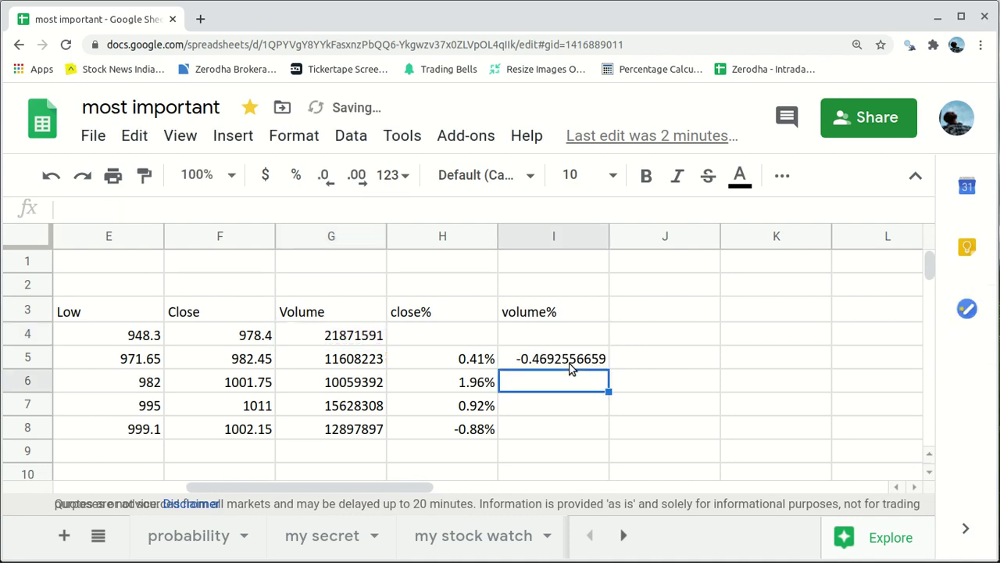
{"action": "left_click", "coordinate": [574, 366]}
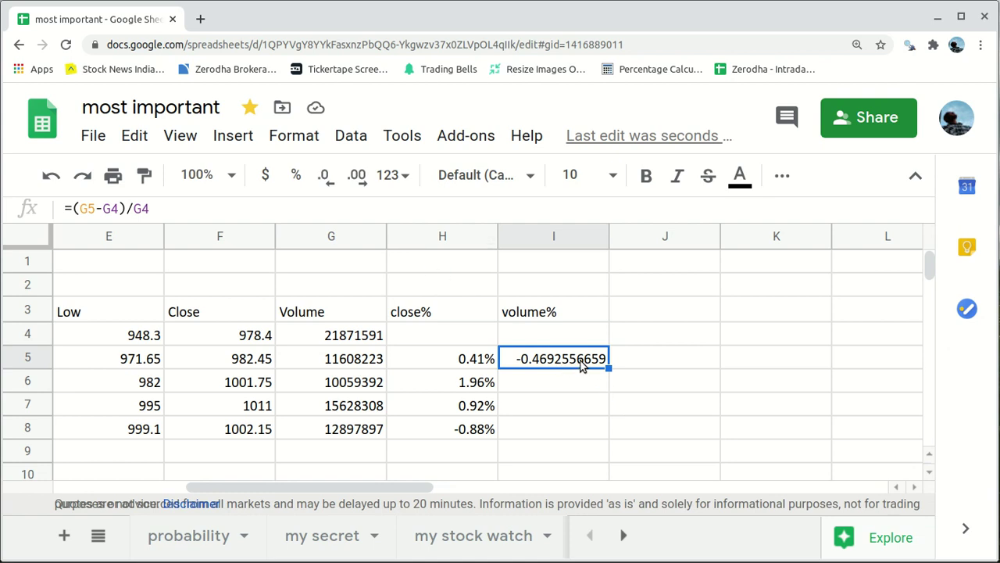
{"action": "left_click", "coordinate": [296, 175]}
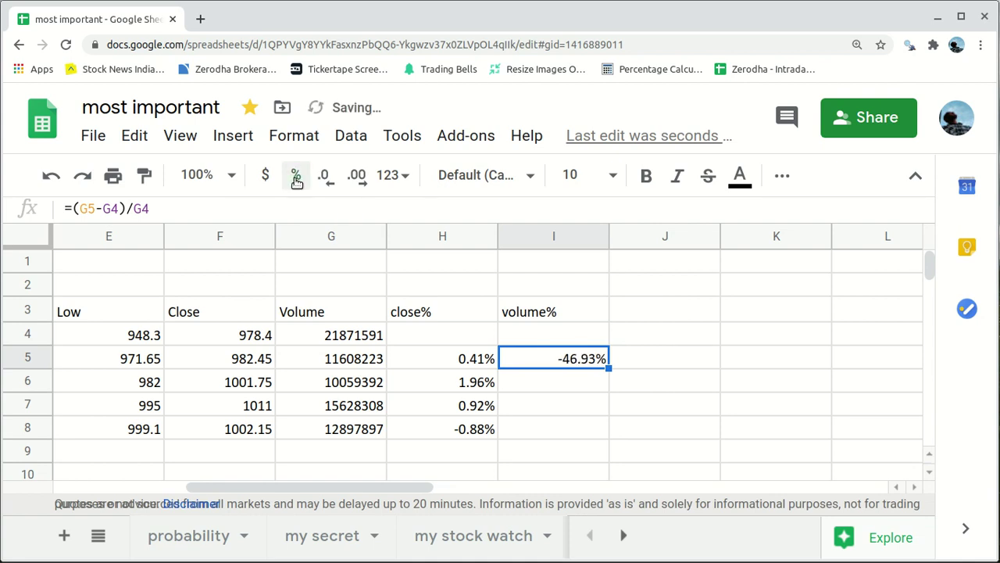
{"action": "left_click", "coordinate": [566, 381]}
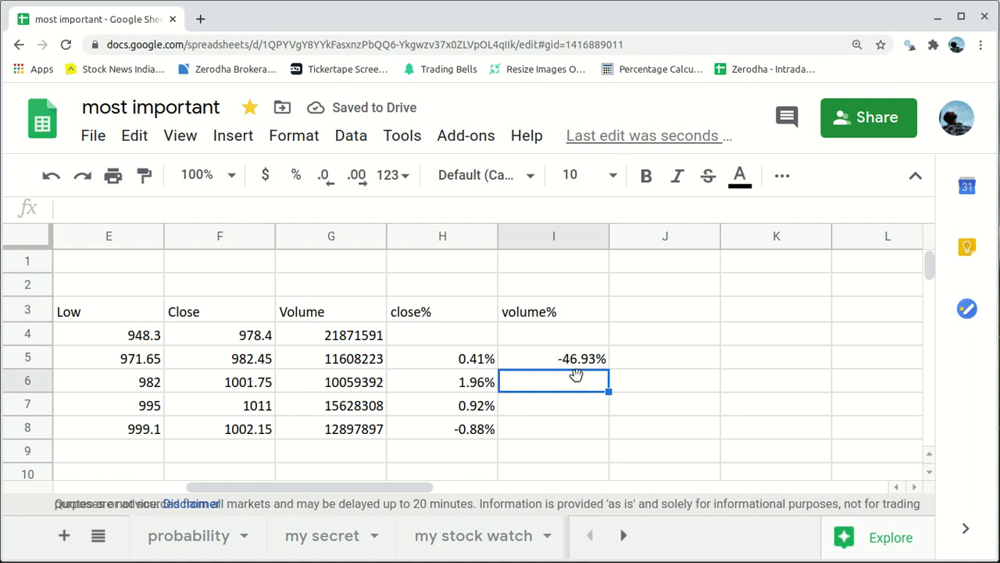
{"action": "left_click", "coordinate": [594, 363]}
{"action": "left_click_drag", "start_coordinate": [609, 367], "coordinate": [606, 422]}
{"action": "key", "text": "ctrl+d"}
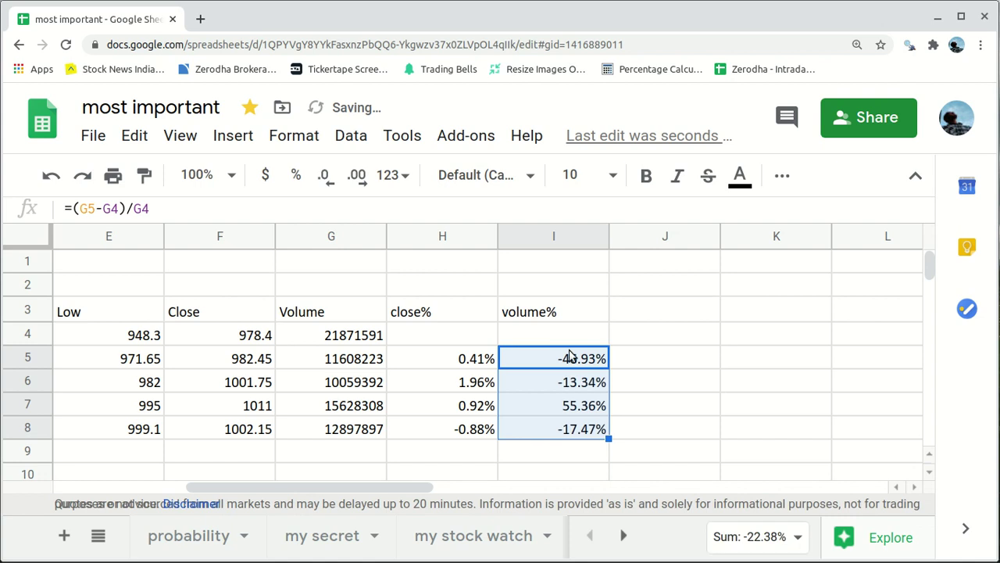
{"action": "left_click", "coordinate": [586, 469]}
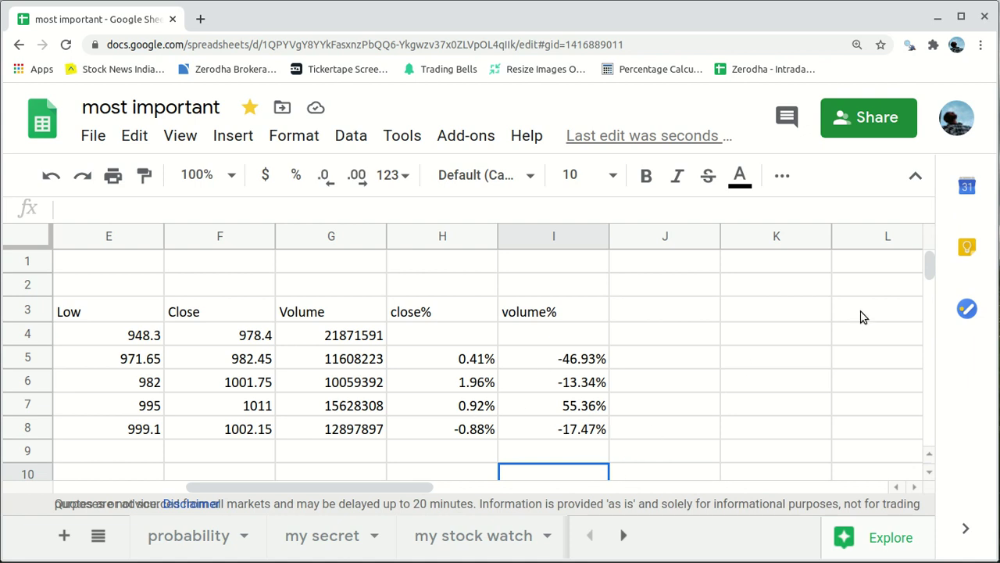
Step: Reset the browser zoom to 100%, scroll back to column A and select A3
{"action": "left_click", "coordinate": [980, 44]}
{"action": "left_click", "coordinate": [876, 179]}
{"action": "left_click", "coordinate": [877, 181]}
{"action": "left_click", "coordinate": [877, 180]}
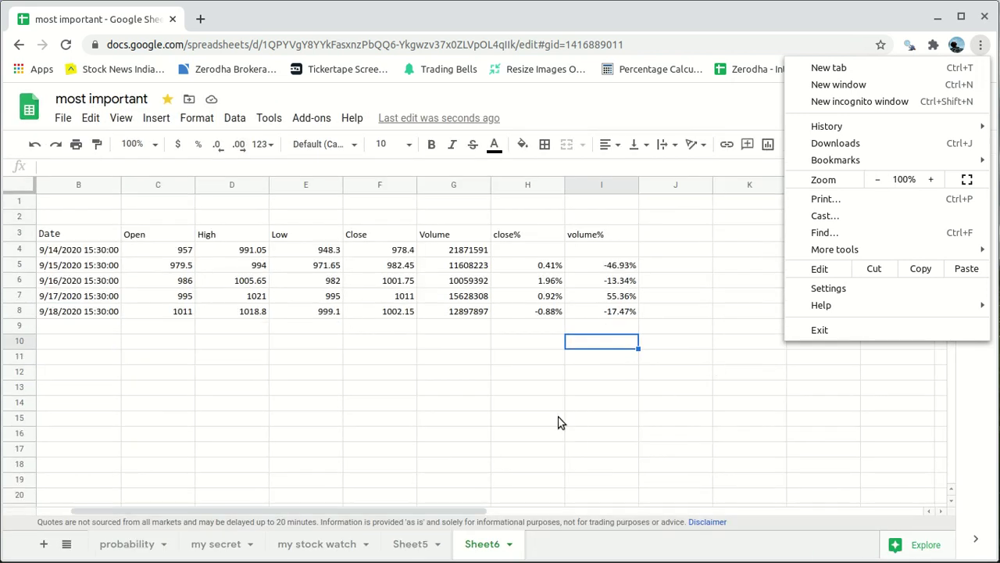
{"action": "left_click", "coordinate": [379, 518]}
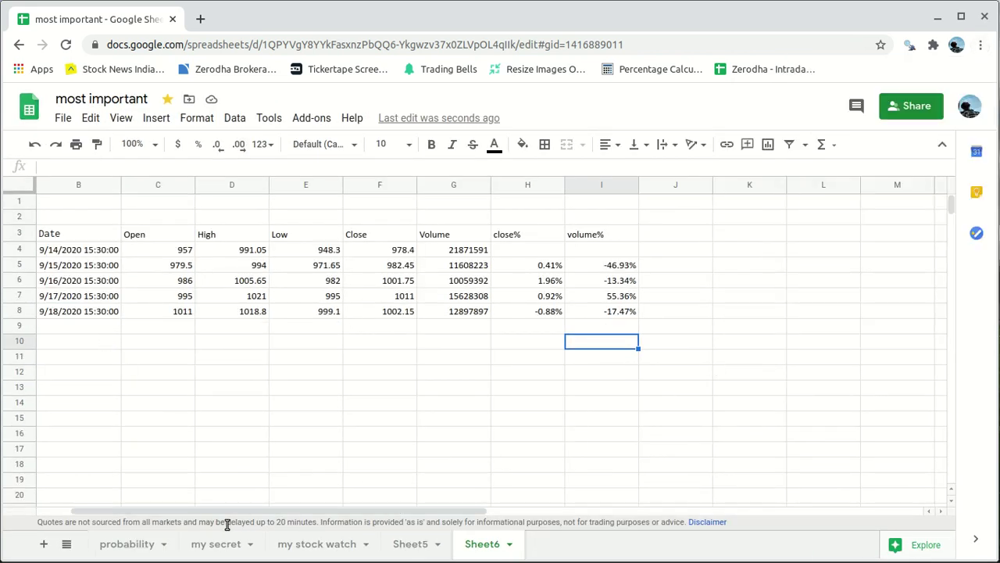
{"action": "left_click_drag", "start_coordinate": [225, 511], "coordinate": [97, 501]}
{"action": "left_click", "coordinate": [83, 236]}
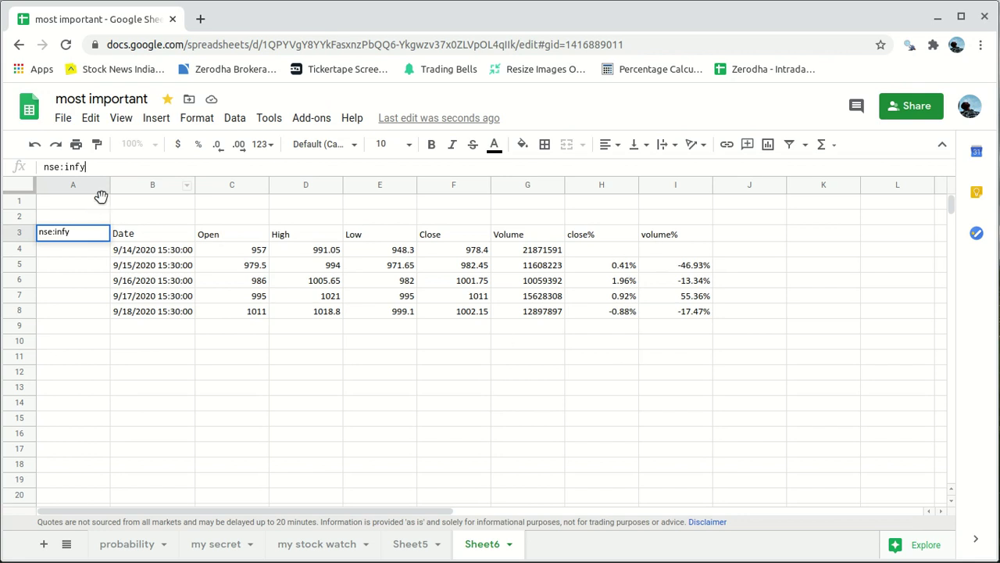
Step: Change the A3 ticker from nse:infy to nse:lupin so the table shows Lupin data
{"action": "key", "text": "BackSpace"}
{"action": "key", "text": "BackSpace"}
{"action": "type", "text": "upi"}
{"action": "type", "text": "n"}
{"action": "key", "text": "Return"}
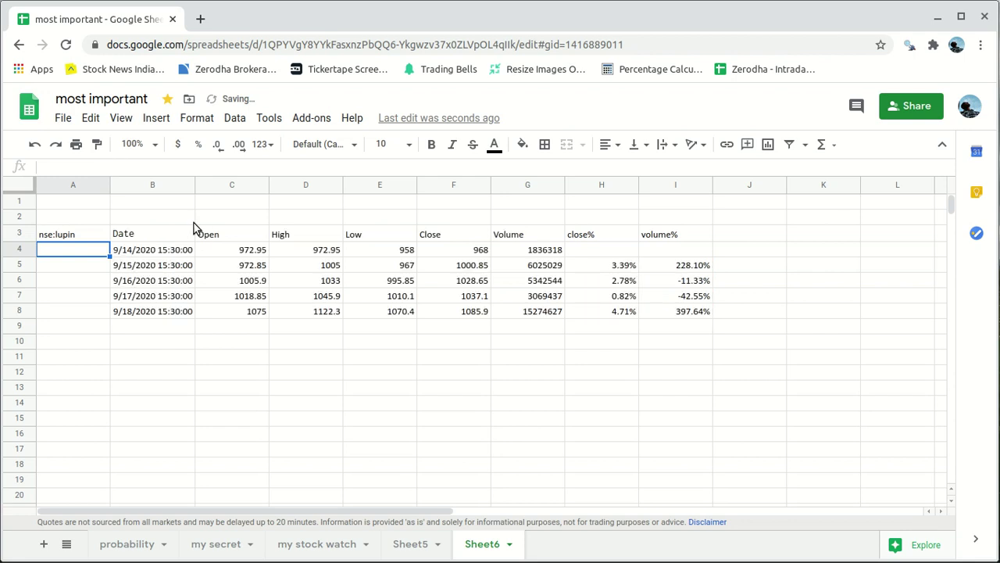
{"action": "left_click", "coordinate": [66, 236]}
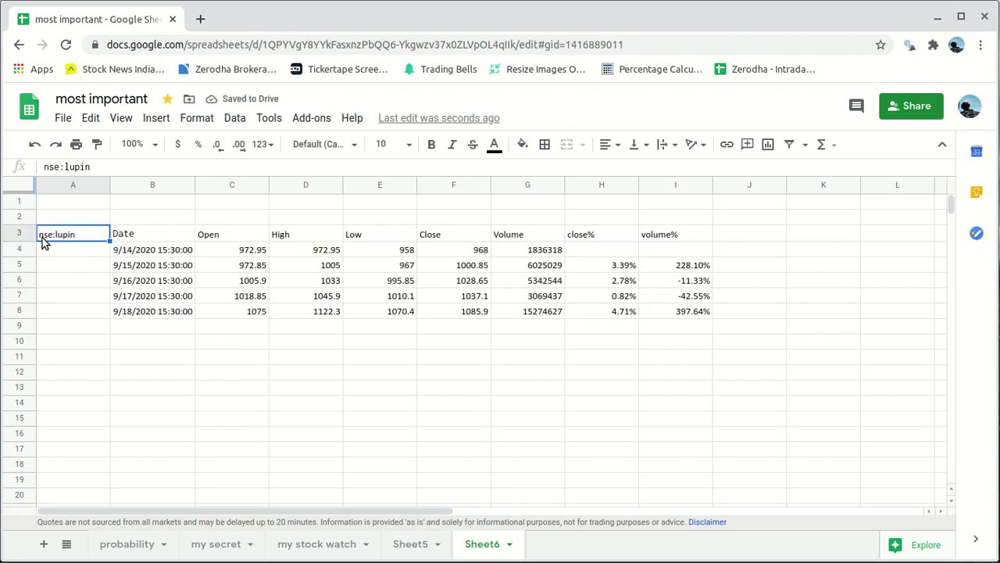
{"action": "left_click", "coordinate": [97, 167]}
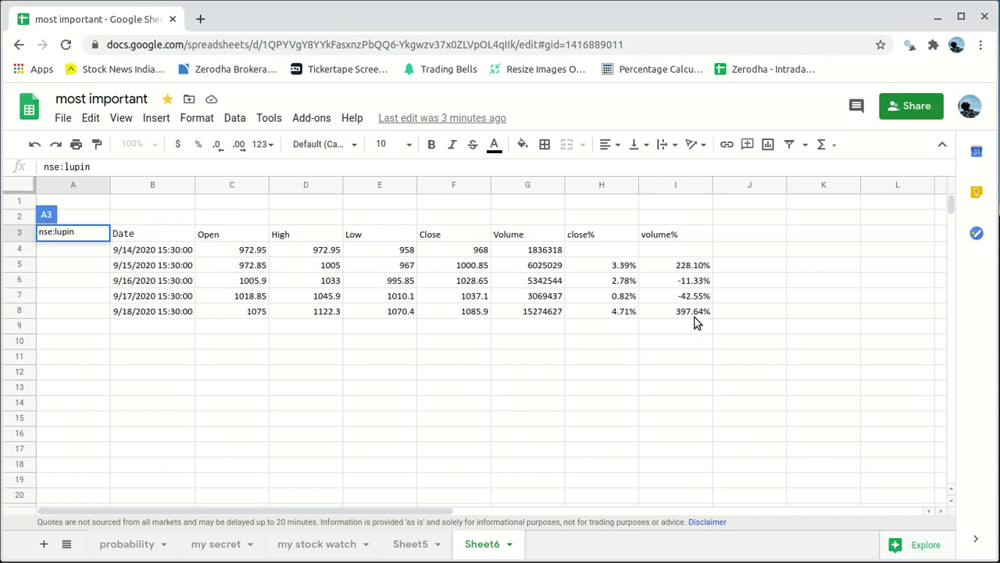
Step: Search 'increase price and volume' in a new tab and open moneycontrol's Increase In Price With Increasing Volumes page
{"action": "left_click", "coordinate": [201, 23]}
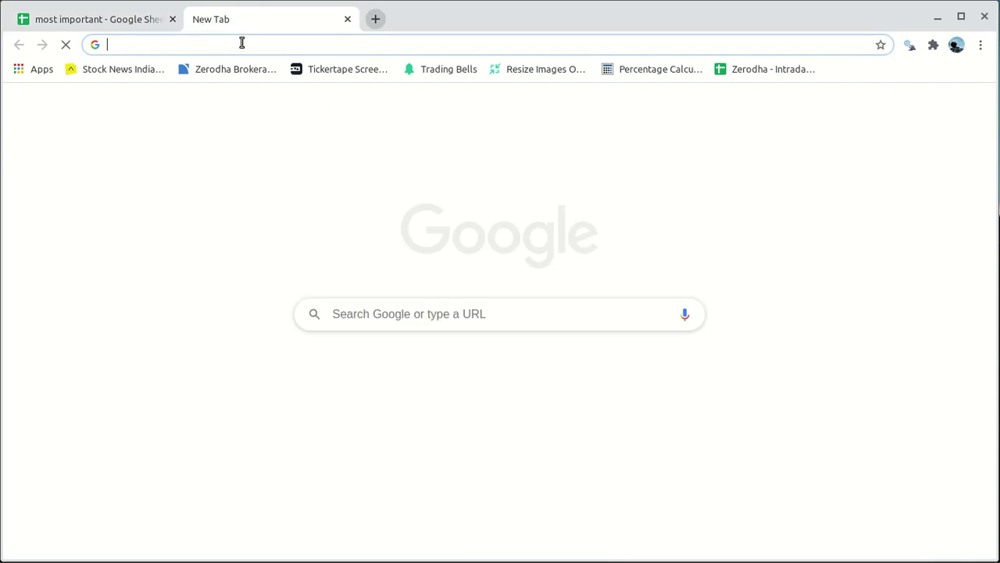
{"action": "left_click", "coordinate": [260, 40]}
{"action": "left_click", "coordinate": [253, 125]}
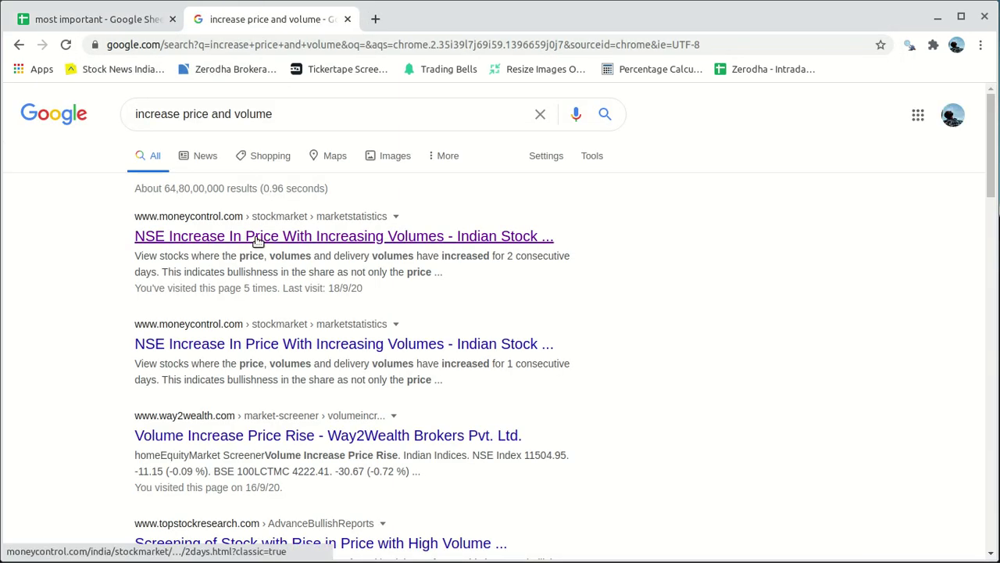
{"action": "left_click", "coordinate": [298, 237]}
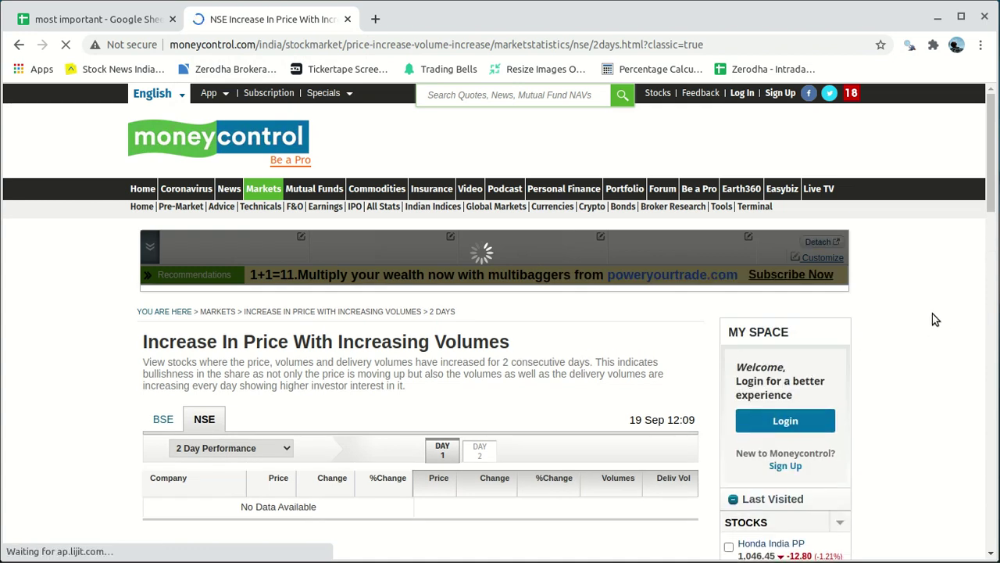
{"action": "scroll", "coordinate": [932, 312], "scroll_direction": "down", "scroll_amount": 4}
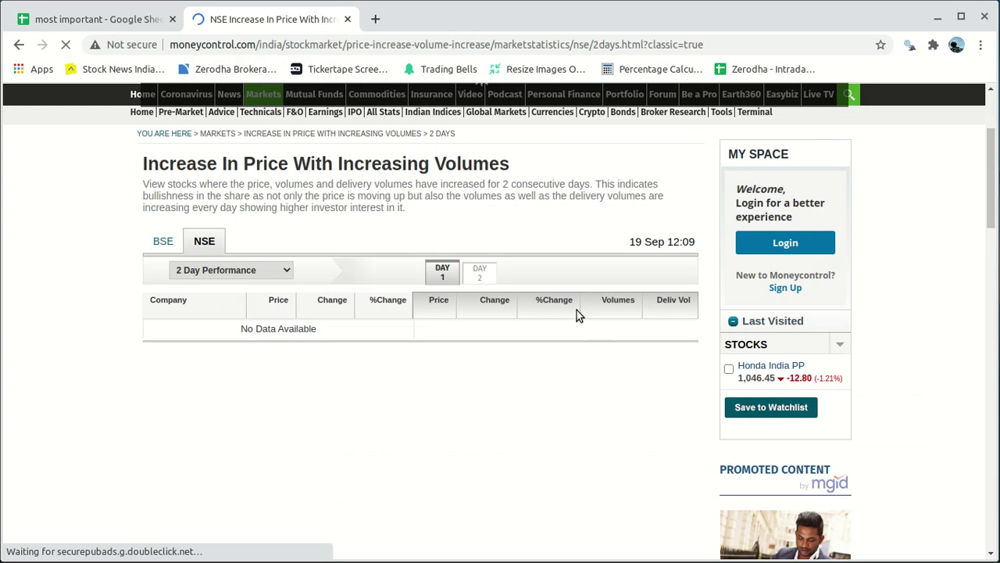
Step: Close the moneycontrol tab and return to the unchanged nse:lupin table on Sheet6, selecting cell A9
{"action": "left_click", "coordinate": [113, 24]}
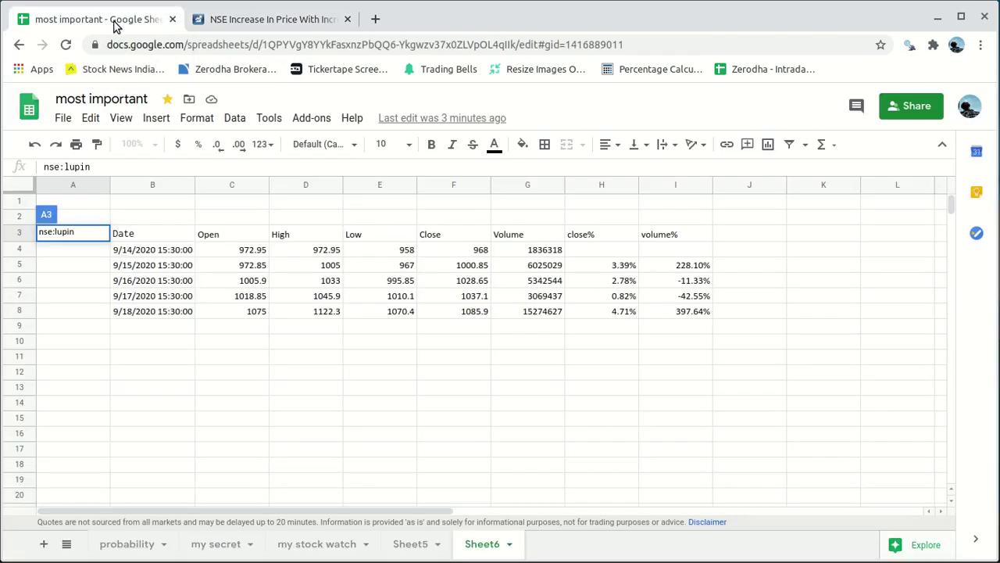
{"action": "left_click", "coordinate": [298, 23]}
{"action": "left_click", "coordinate": [348, 19]}
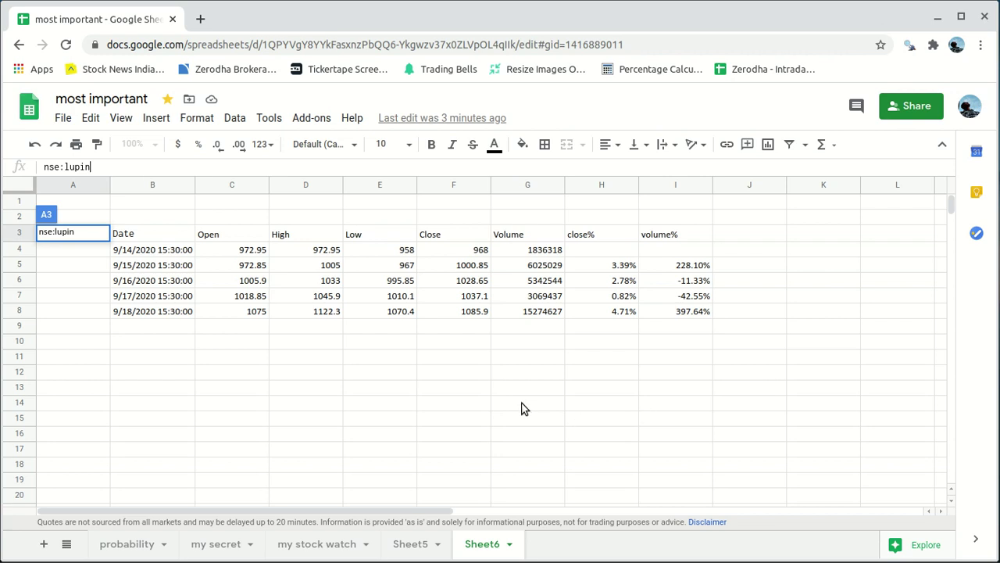
{"action": "left_click", "coordinate": [383, 418]}
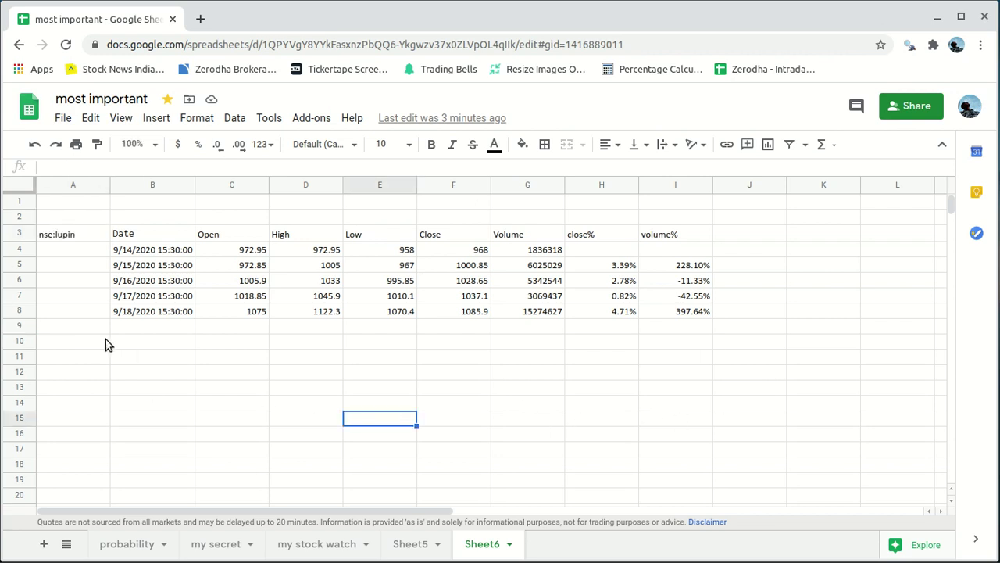
{"action": "left_click", "coordinate": [72, 336]}
{"action": "left_click", "coordinate": [72, 327]}
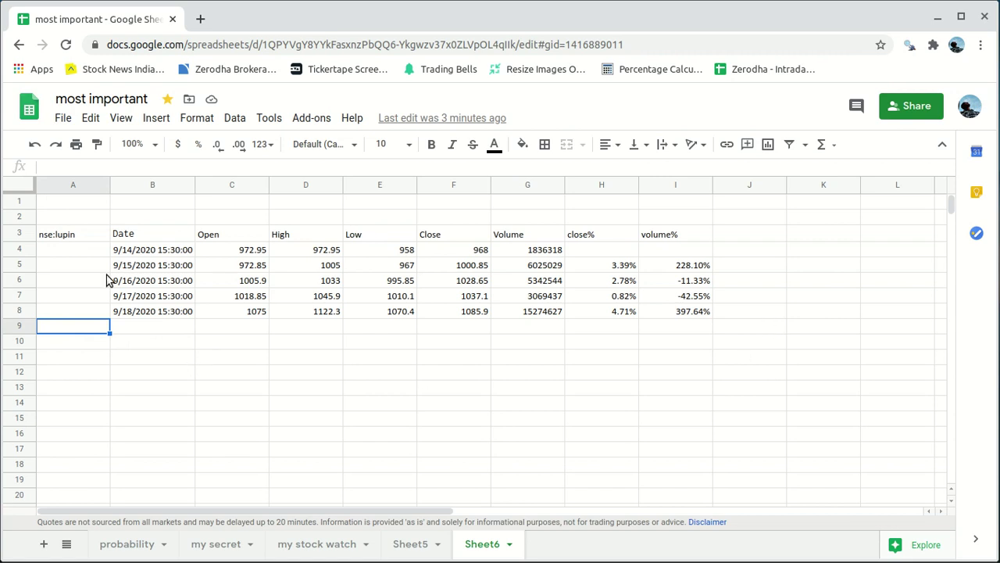
{"action": "left_click", "coordinate": [82, 240]}
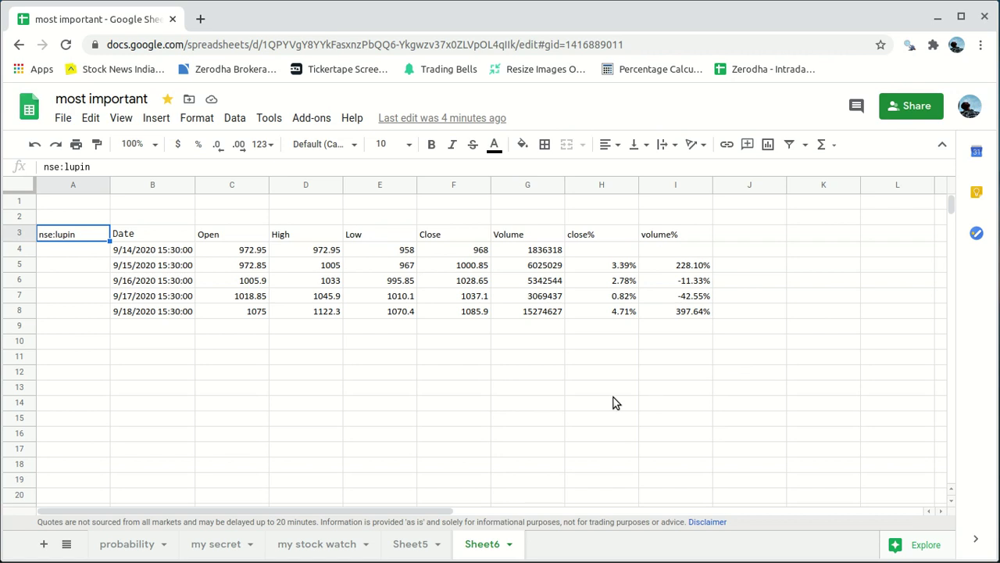
{"action": "mouse_move", "coordinate": [781, 559]}
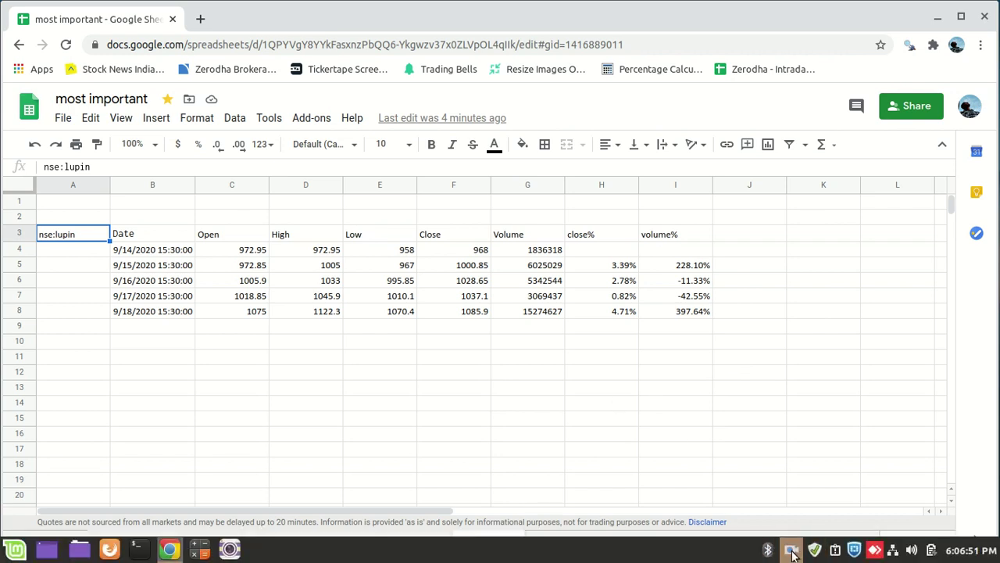